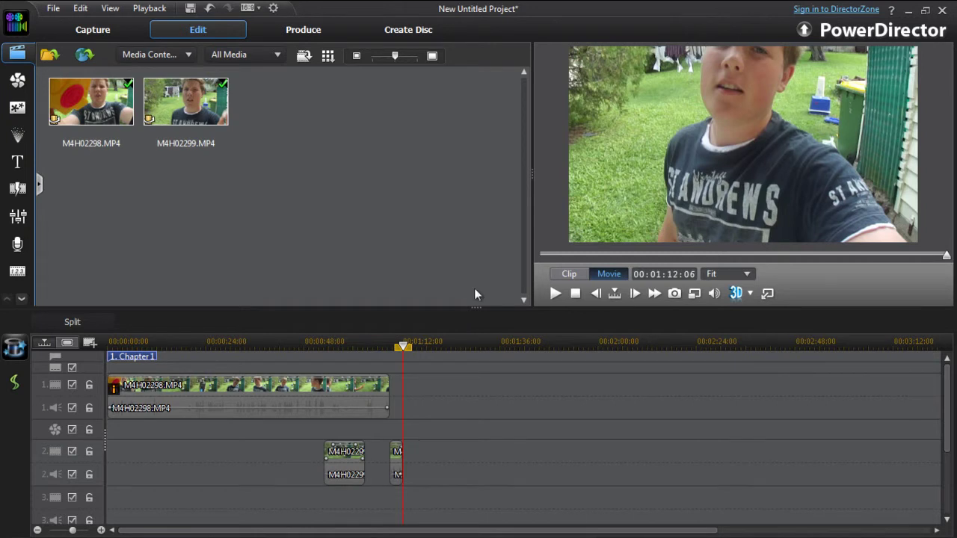
- Scrub the preview back to about 22 seconds and stop playback
{"action": "left_click_drag", "start_coordinate": [404, 346], "coordinate": [170, 342]}
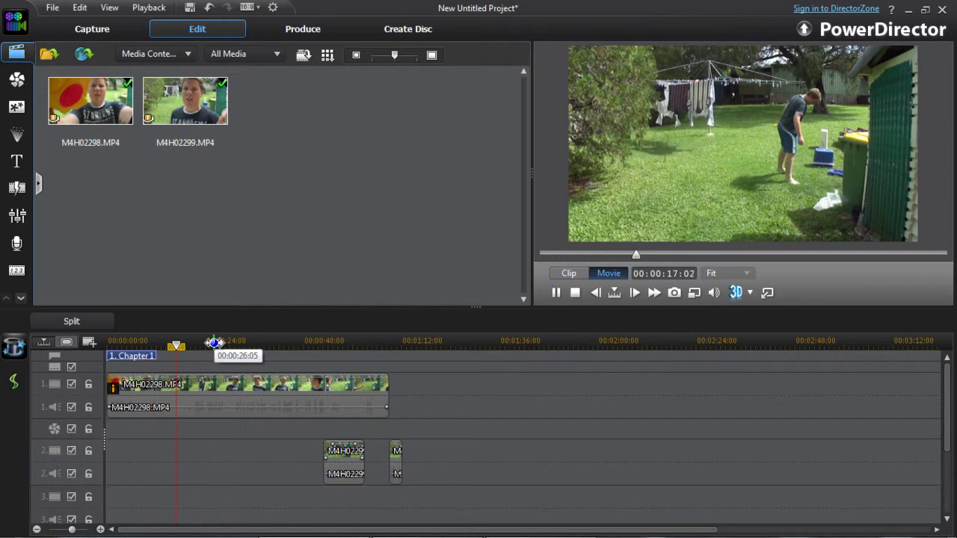
{"action": "left_click_drag", "start_coordinate": [210, 344], "coordinate": [199, 354]}
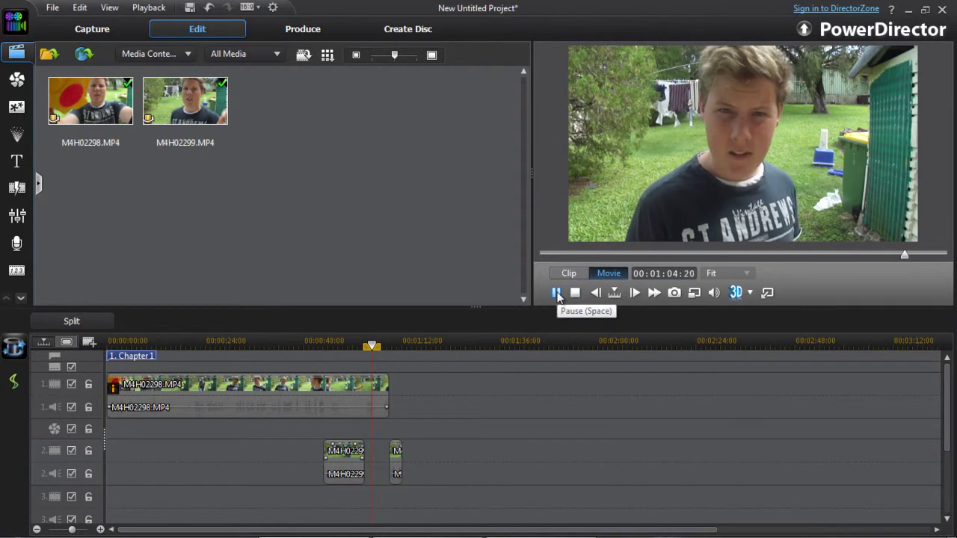
{"action": "left_click", "coordinate": [557, 293]}
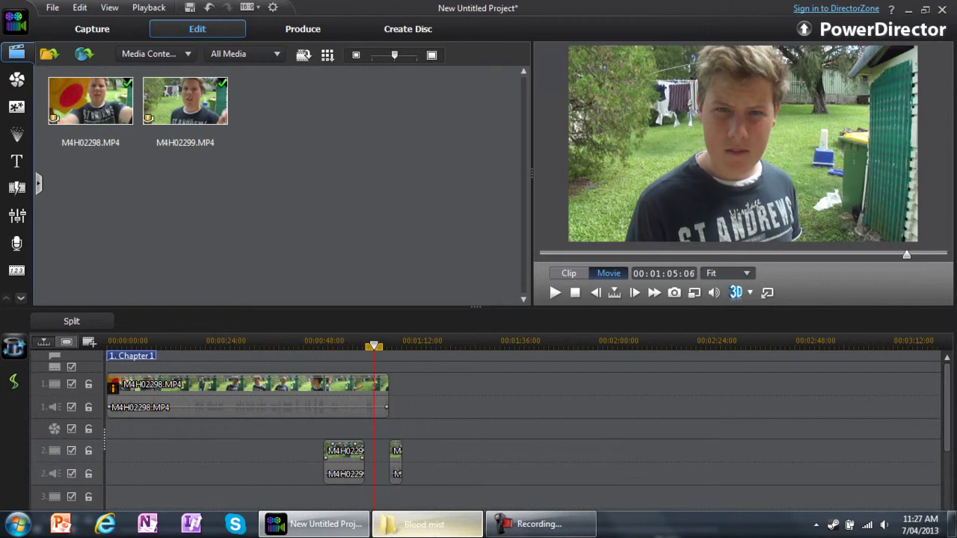
- Import the blood mist front clip, then locate Muzzle_Flash_09 in the 11. Muzzle_Flashes folder
{"action": "left_click", "coordinate": [423, 524]}
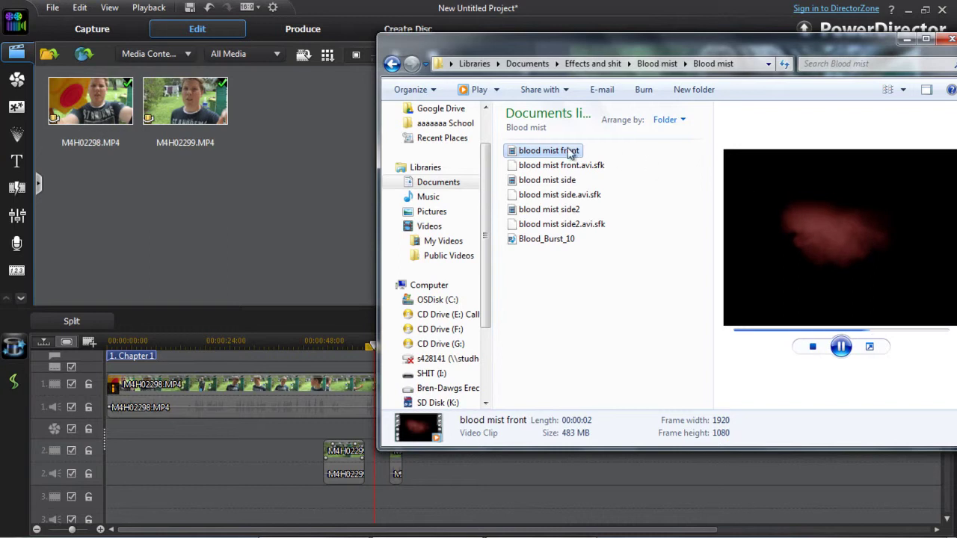
{"action": "left_click_drag", "start_coordinate": [345, 123], "coordinate": [286, 114]}
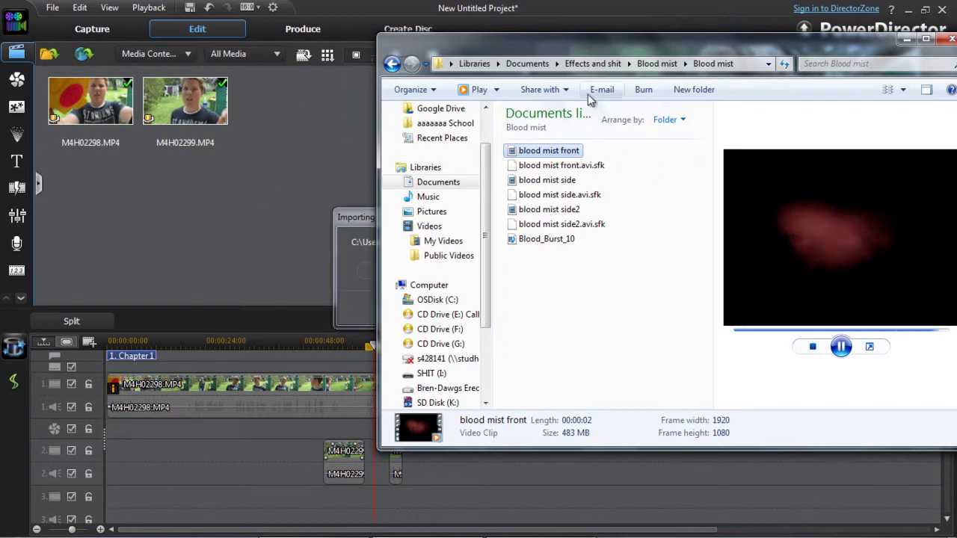
{"action": "left_click", "coordinate": [655, 64]}
{"action": "left_click", "coordinate": [593, 63]}
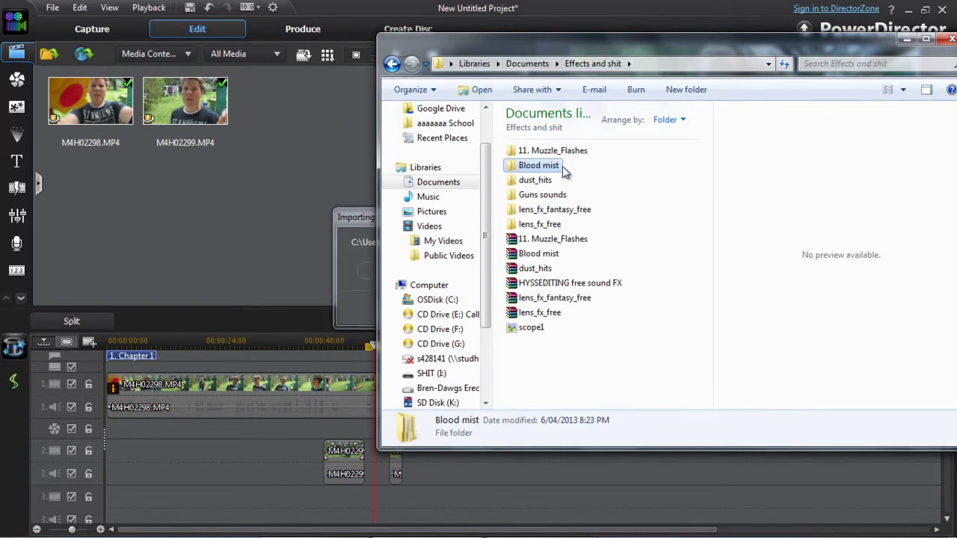
{"action": "left_click", "coordinate": [579, 241]}
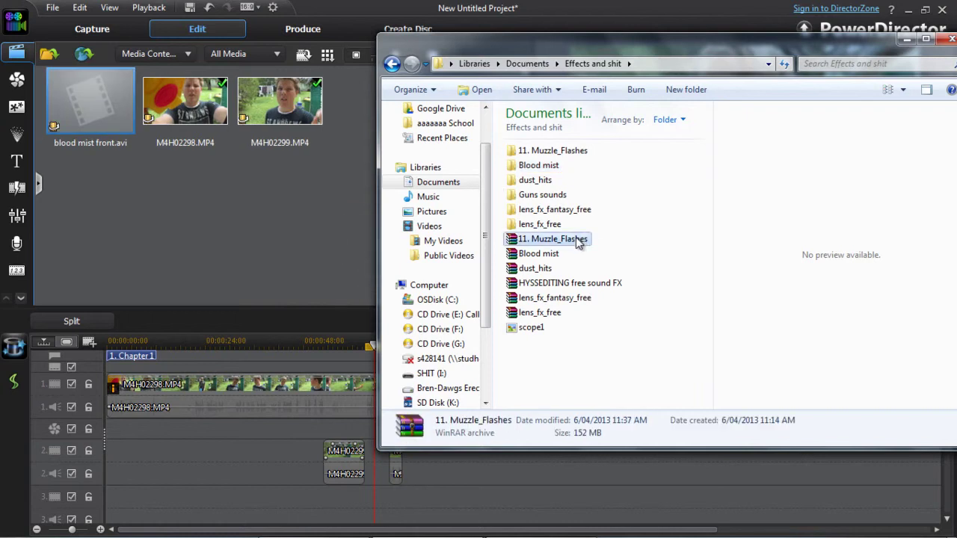
{"action": "left_click", "coordinate": [553, 152]}
{"action": "double_click", "coordinate": [554, 152]}
{"action": "double_click", "coordinate": [560, 156]}
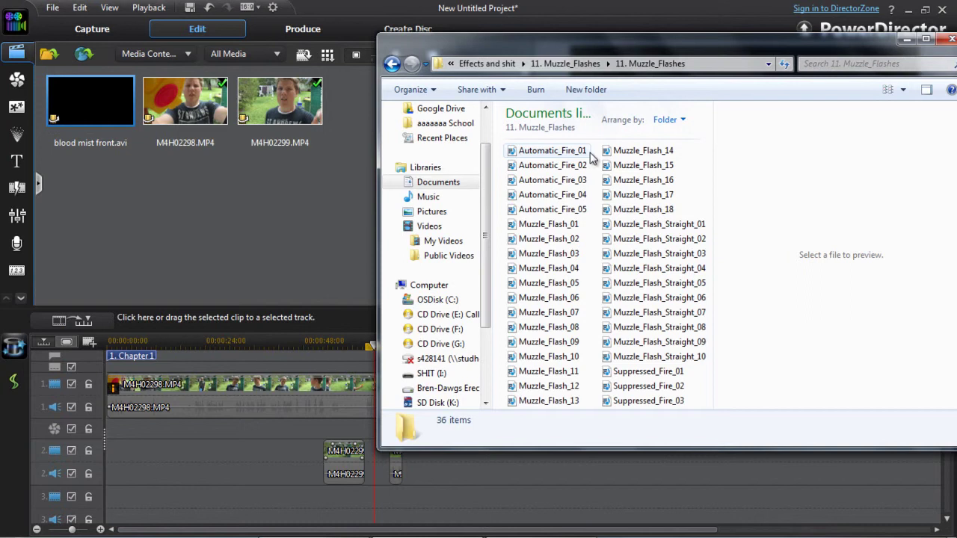
{"action": "left_click", "coordinate": [570, 341]}
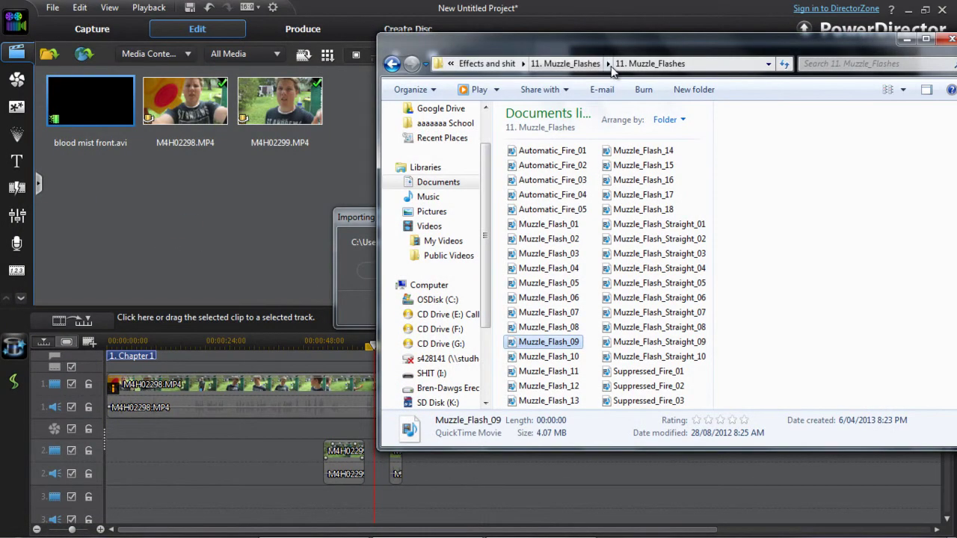
- Find the M1911 sound in Guns sounds\Pistols, preview it, and import it into the library
{"action": "left_click", "coordinate": [566, 64]}
{"action": "left_click", "coordinate": [542, 64]}
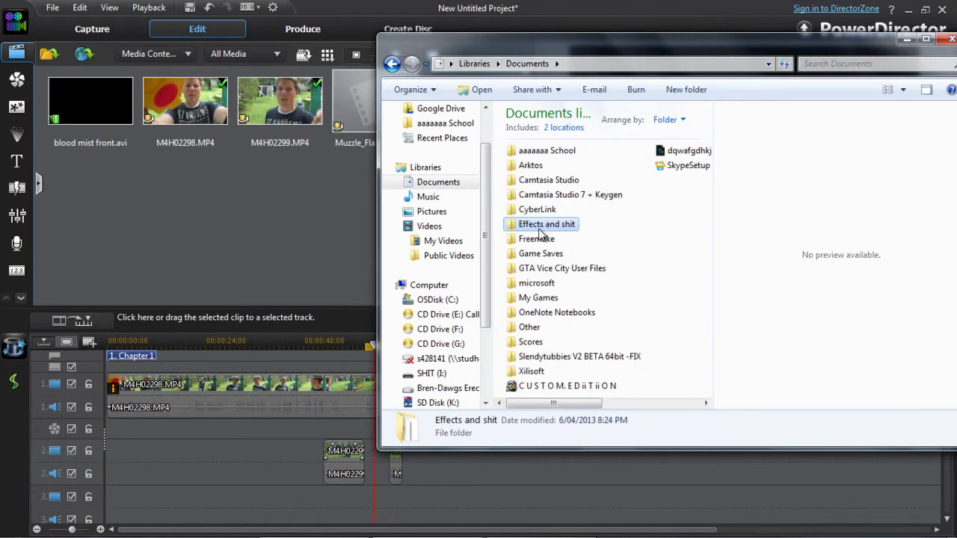
{"action": "double_click", "coordinate": [540, 228]}
{"action": "double_click", "coordinate": [551, 195]}
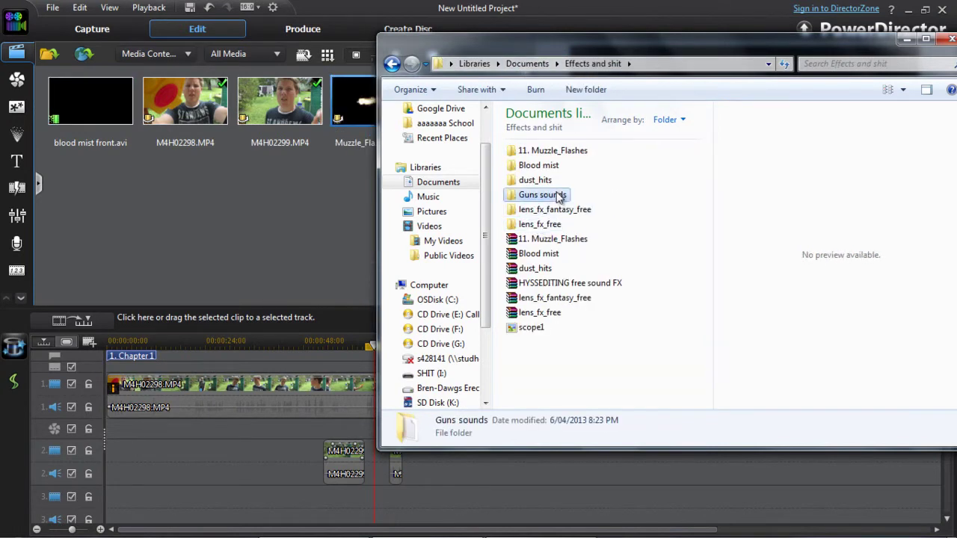
{"action": "double_click", "coordinate": [531, 181]}
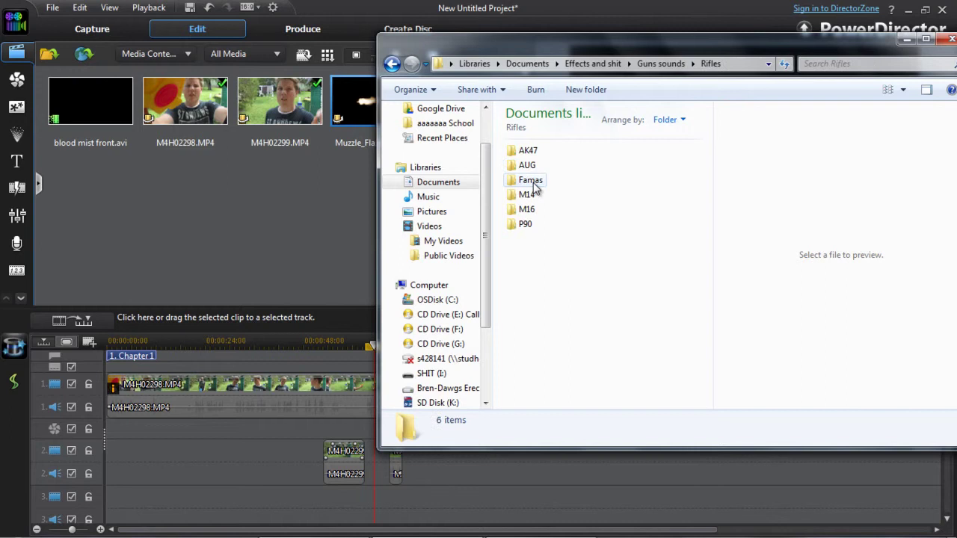
{"action": "left_click", "coordinate": [661, 63]}
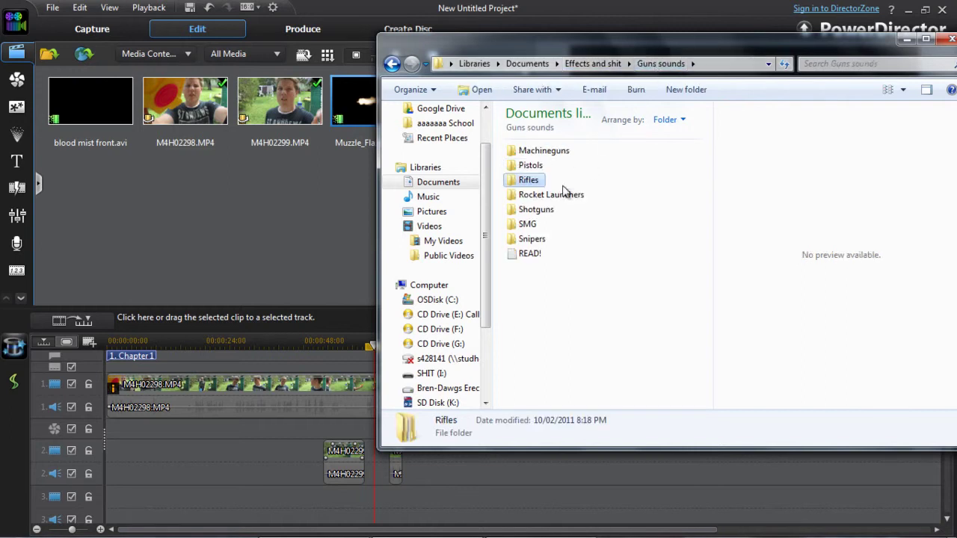
{"action": "double_click", "coordinate": [543, 170]}
{"action": "double_click", "coordinate": [533, 196]}
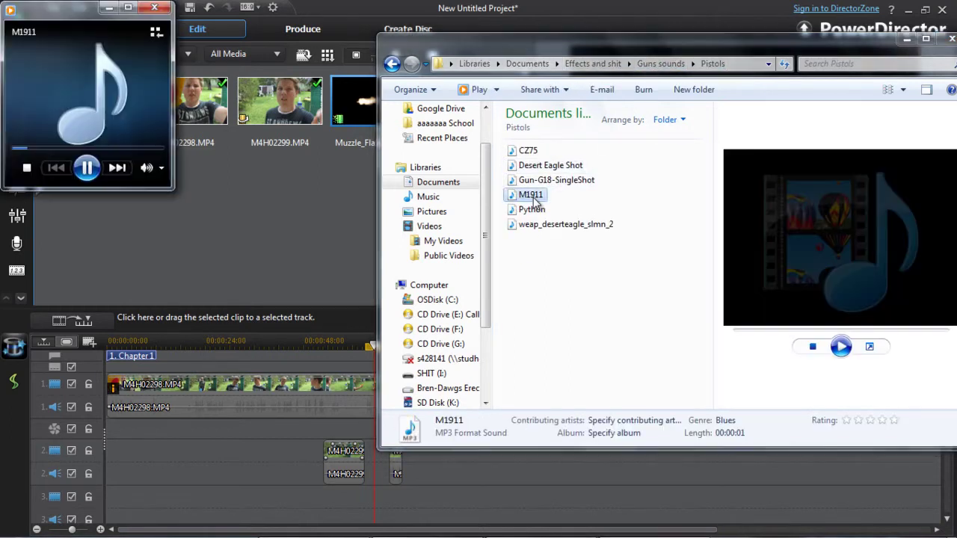
{"action": "left_click_drag", "start_coordinate": [534, 200], "coordinate": [282, 183]}
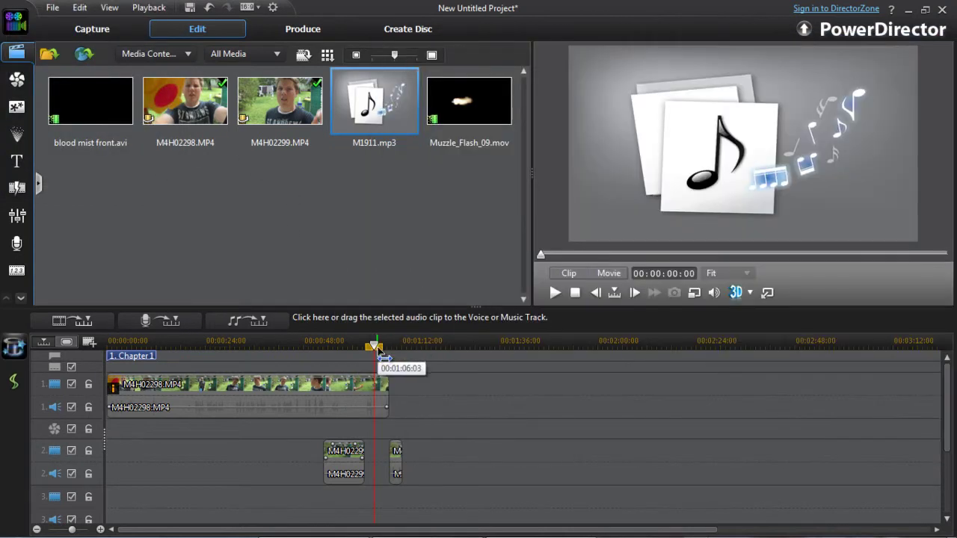
- Find the toy gun's shot near 00:00:58 and place Muzzle_Flash_09.mov on track 3 there
{"action": "left_click_drag", "start_coordinate": [374, 345], "coordinate": [320, 346]}
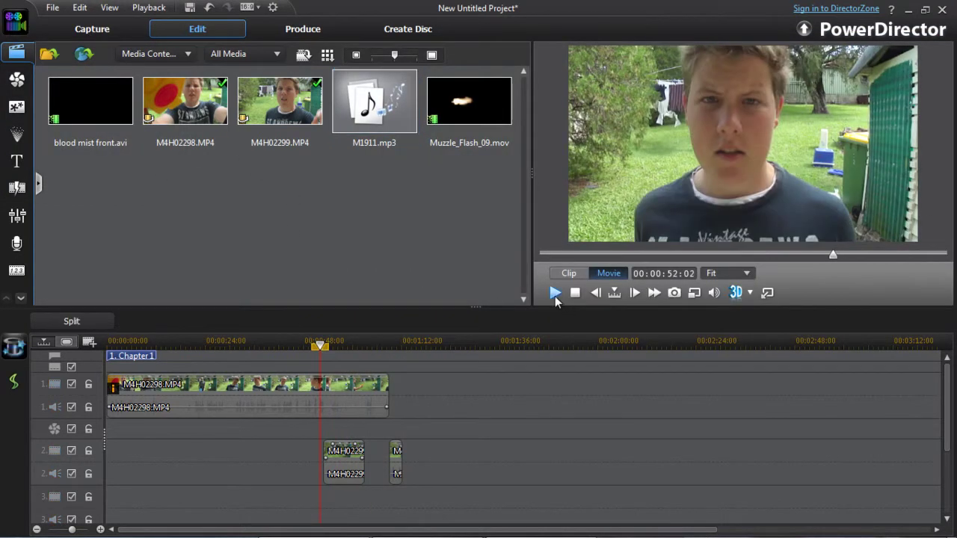
{"action": "left_click", "coordinate": [556, 296]}
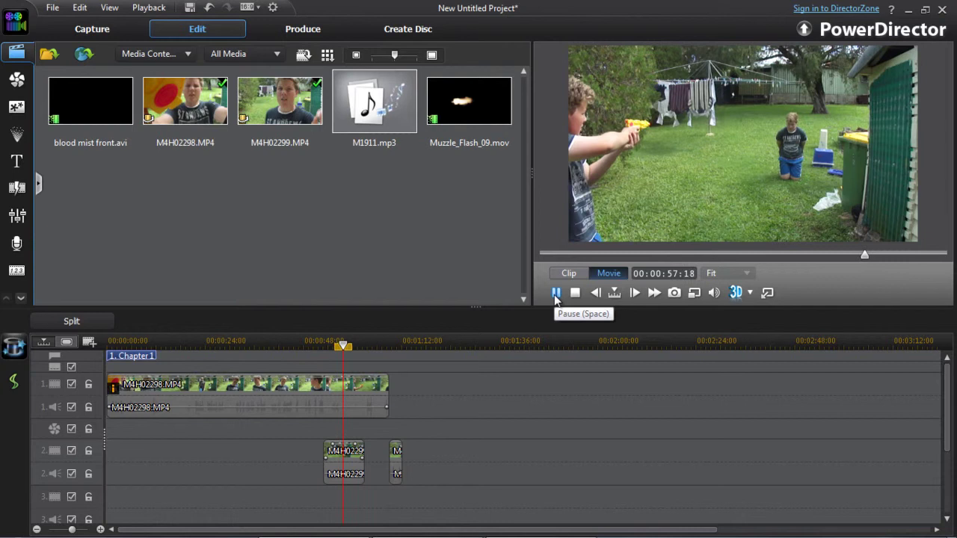
{"action": "left_click", "coordinate": [556, 294]}
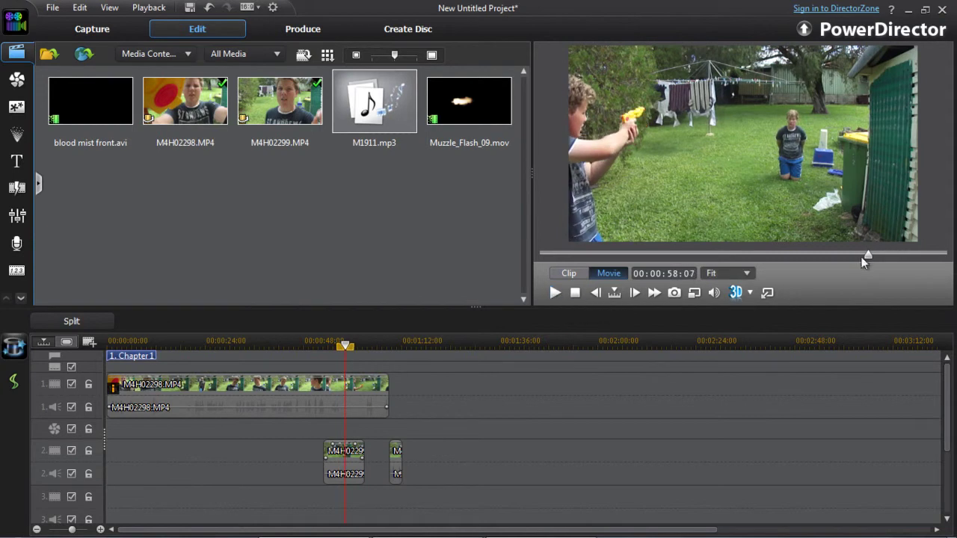
{"action": "left_click_drag", "start_coordinate": [871, 259], "coordinate": [870, 260]}
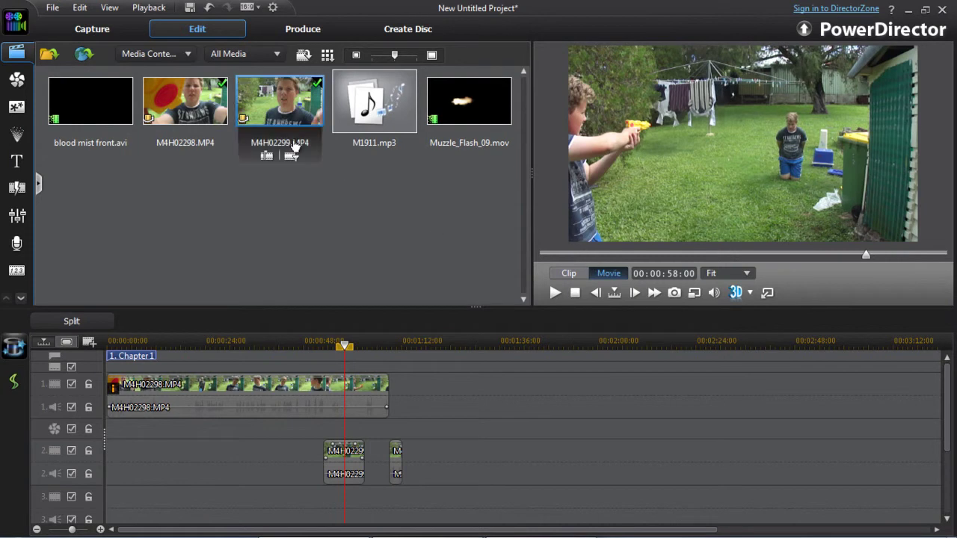
{"action": "left_click_drag", "start_coordinate": [471, 97], "coordinate": [347, 500]}
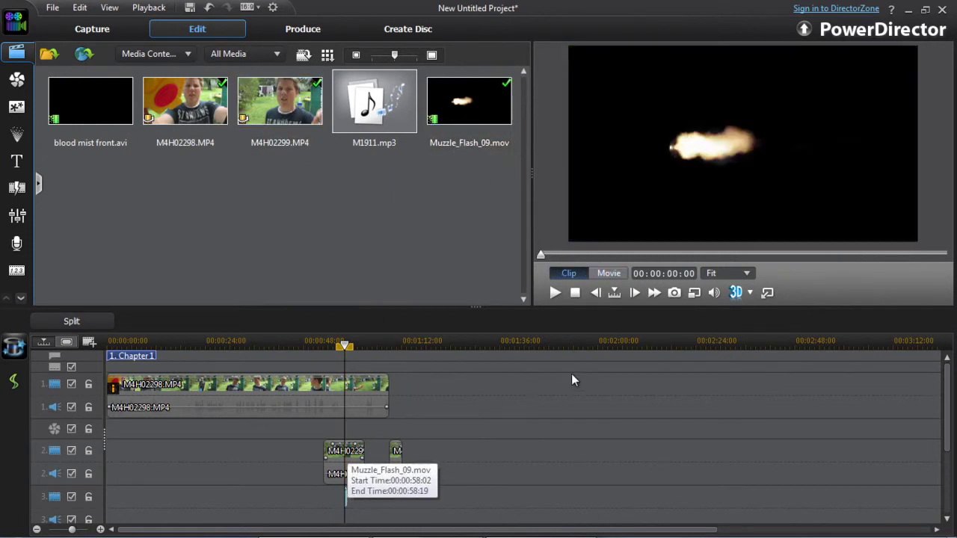
- Shrink the flash overlay onto the muzzle and enable chroma key with intensity tolerance 41
{"action": "left_click_drag", "start_coordinate": [569, 45], "coordinate": [737, 141]}
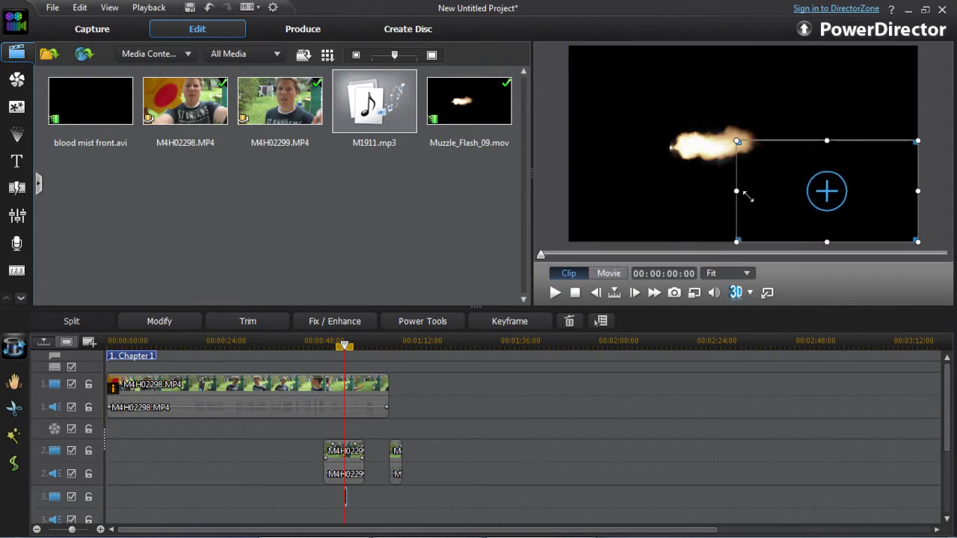
{"action": "left_click_drag", "start_coordinate": [648, 145], "coordinate": [641, 145]}
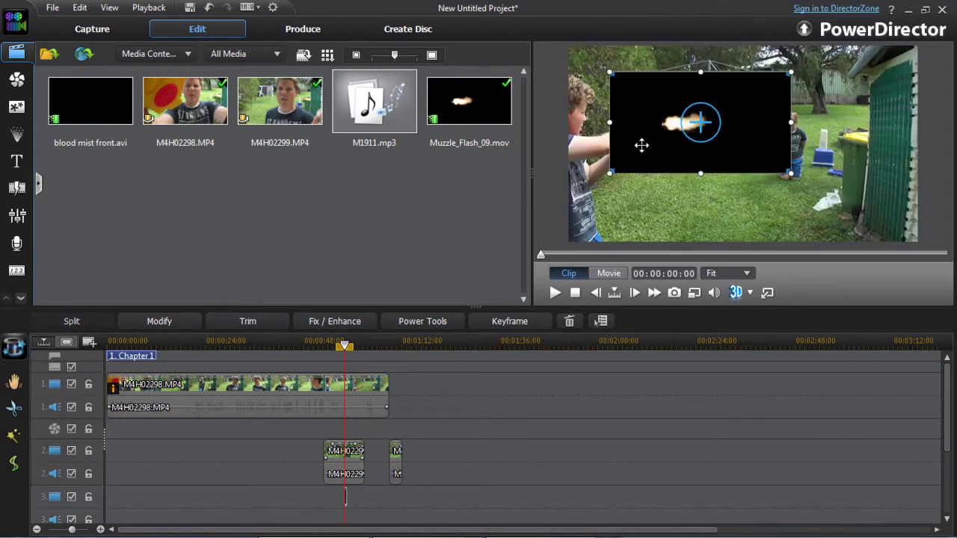
{"action": "left_click", "coordinate": [165, 321]}
{"action": "left_click", "coordinate": [171, 92]}
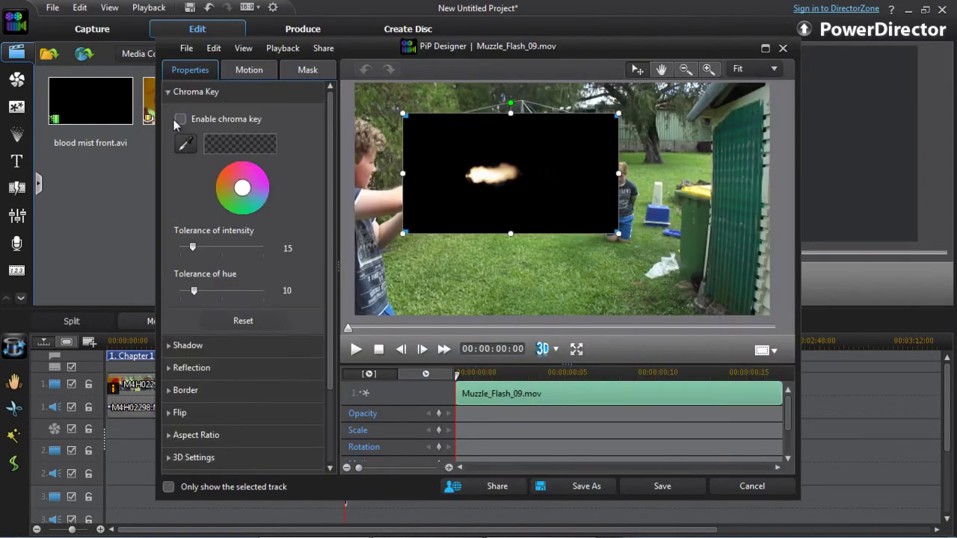
{"action": "left_click", "coordinate": [180, 119]}
{"action": "left_click_drag", "start_coordinate": [193, 247], "coordinate": [199, 248]}
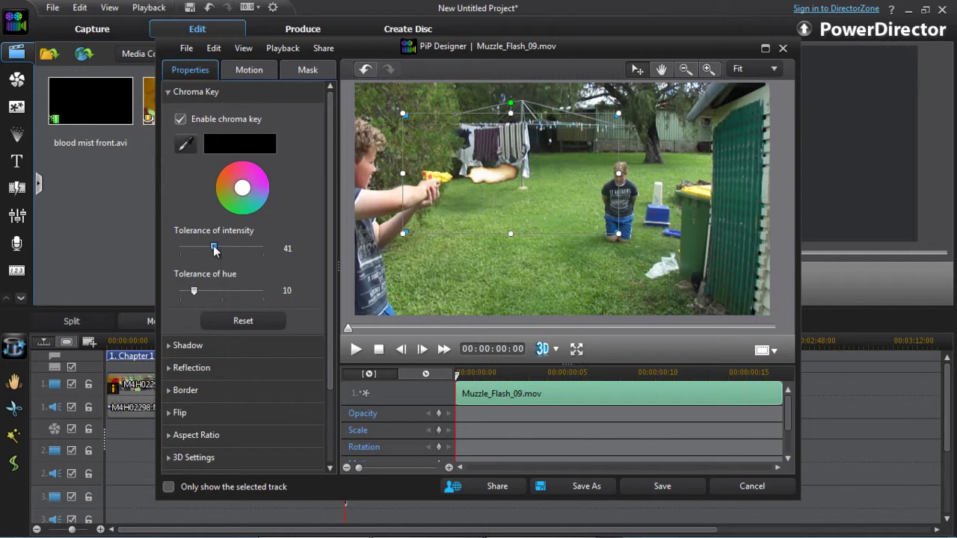
- Save the chroma key, nudge the flash overlay left, narrow it, and reopen its PiP settings
{"action": "left_click", "coordinate": [662, 486]}
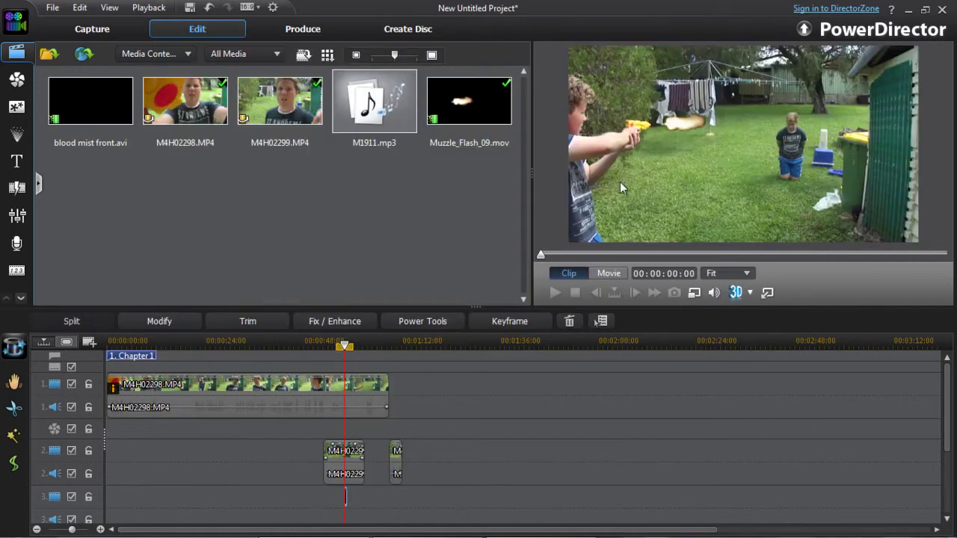
{"action": "left_click_drag", "start_coordinate": [672, 138], "coordinate": [658, 151]}
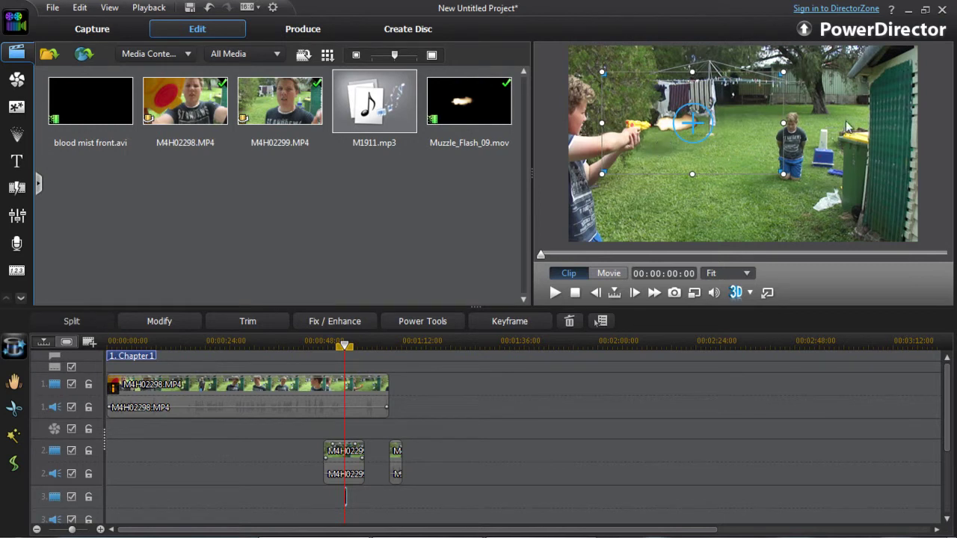
{"action": "mouse_move", "coordinate": [783, 122]}
{"action": "left_mouse_down"}
{"action": "mouse_move", "coordinate": [744, 127]}
{"action": "mouse_move", "coordinate": [776, 127]}
{"action": "mouse_move", "coordinate": [766, 126]}
{"action": "left_mouse_up"}
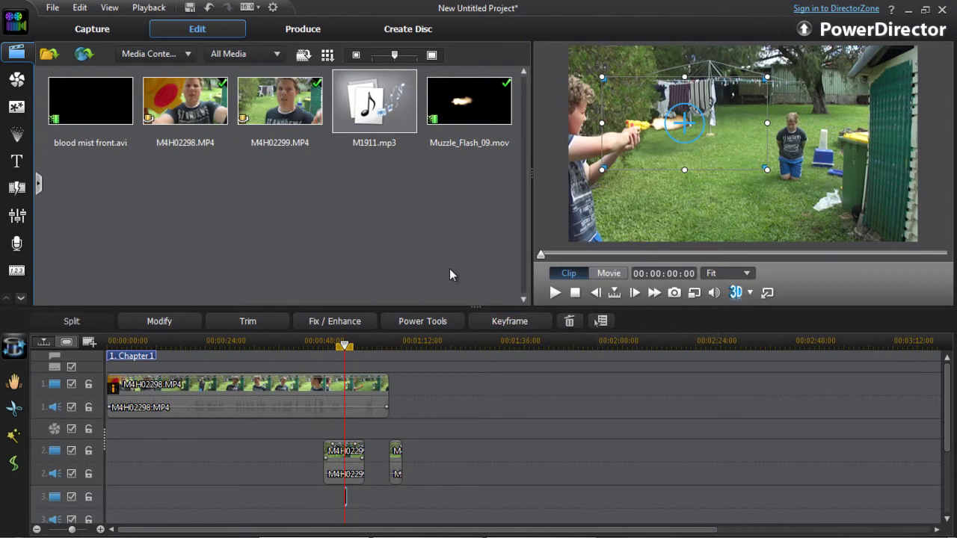
{"action": "left_click", "coordinate": [160, 322]}
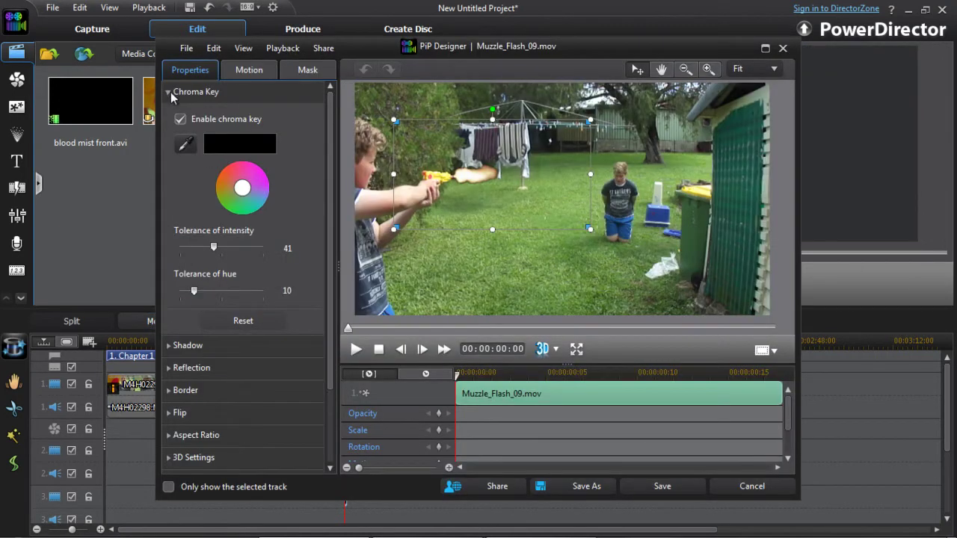
- Enable 3D depth for the flash and adjust its depth value, checking the mask and motion options
{"action": "left_click", "coordinate": [172, 92]}
{"action": "left_click", "coordinate": [171, 235]}
{"action": "left_click", "coordinate": [180, 255]}
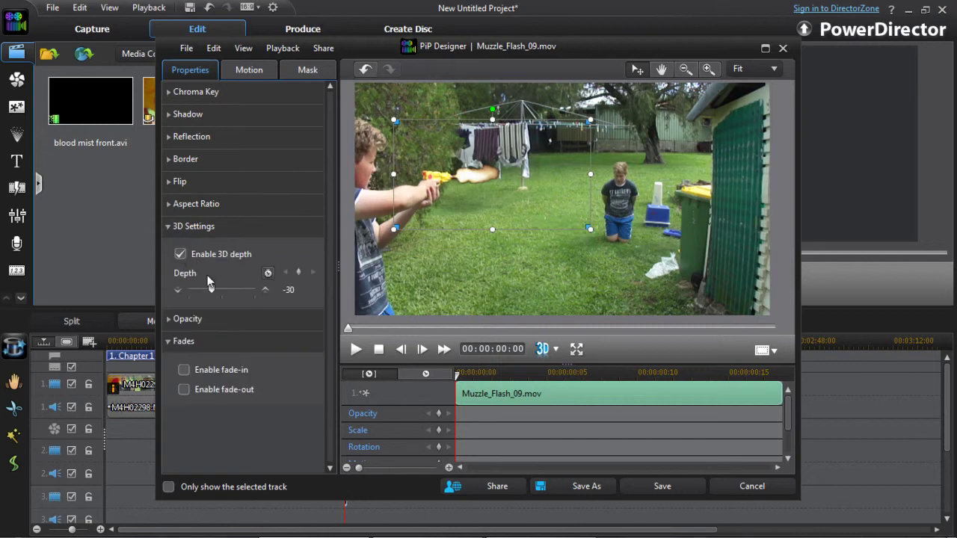
{"action": "left_click_drag", "start_coordinate": [210, 296], "coordinate": [255, 292]}
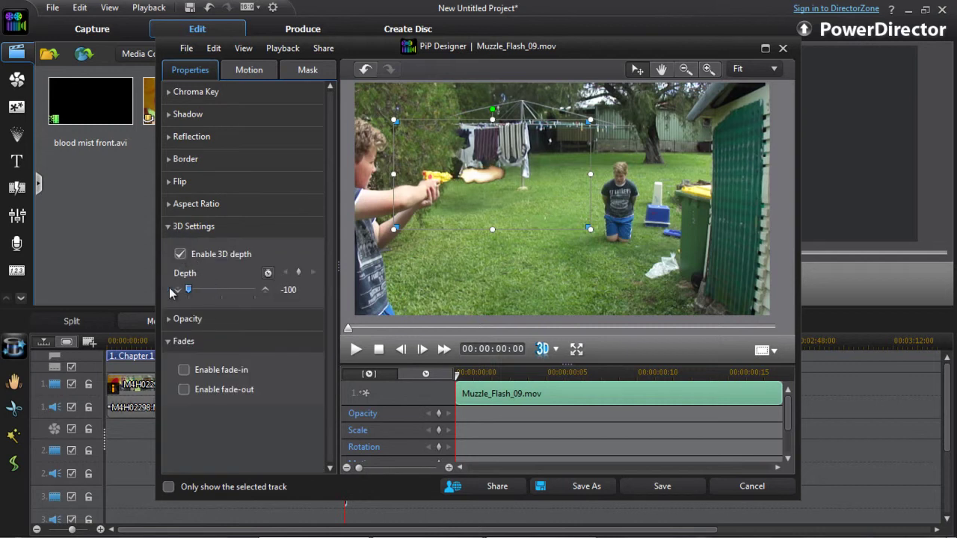
{"action": "left_click_drag", "start_coordinate": [189, 295], "coordinate": [239, 292]}
{"action": "left_click", "coordinate": [172, 231]}
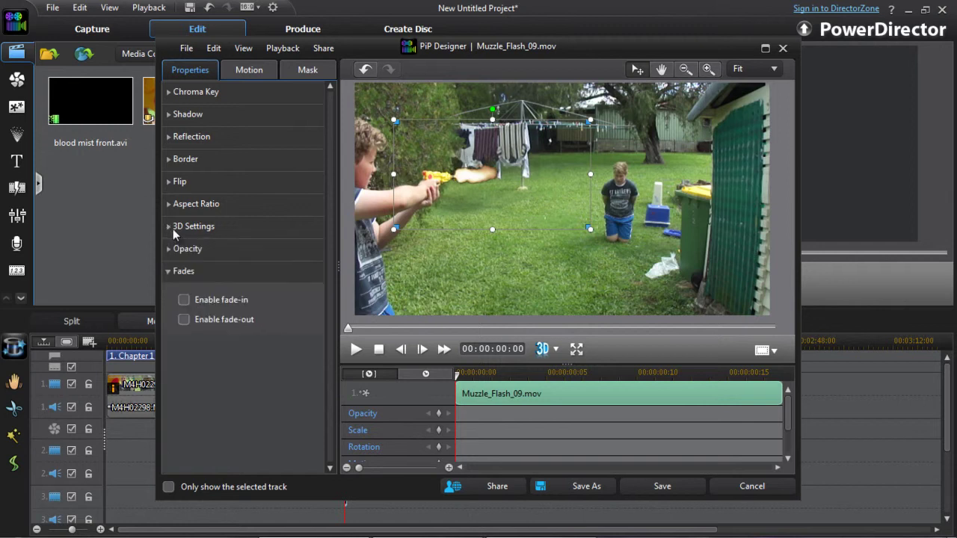
{"action": "left_click", "coordinate": [307, 70]}
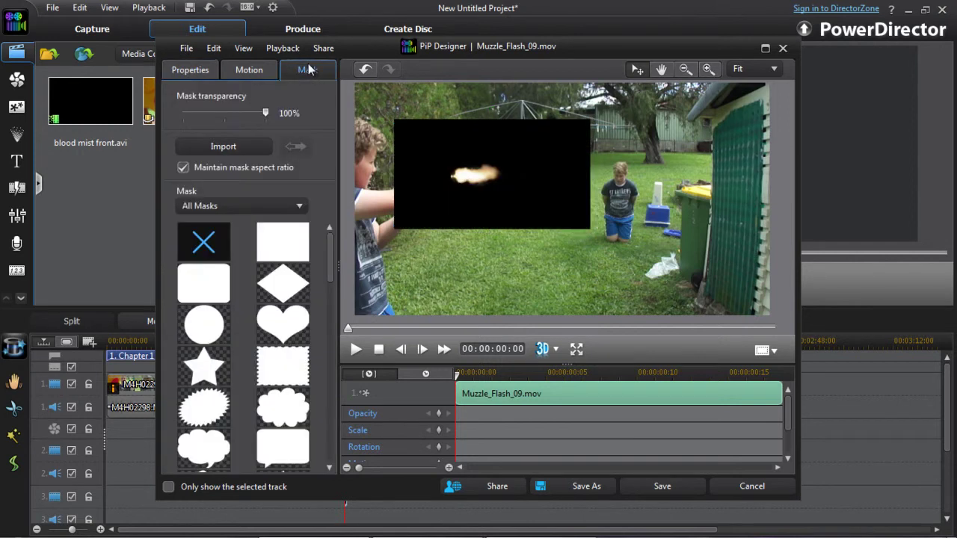
{"action": "left_click", "coordinate": [248, 72]}
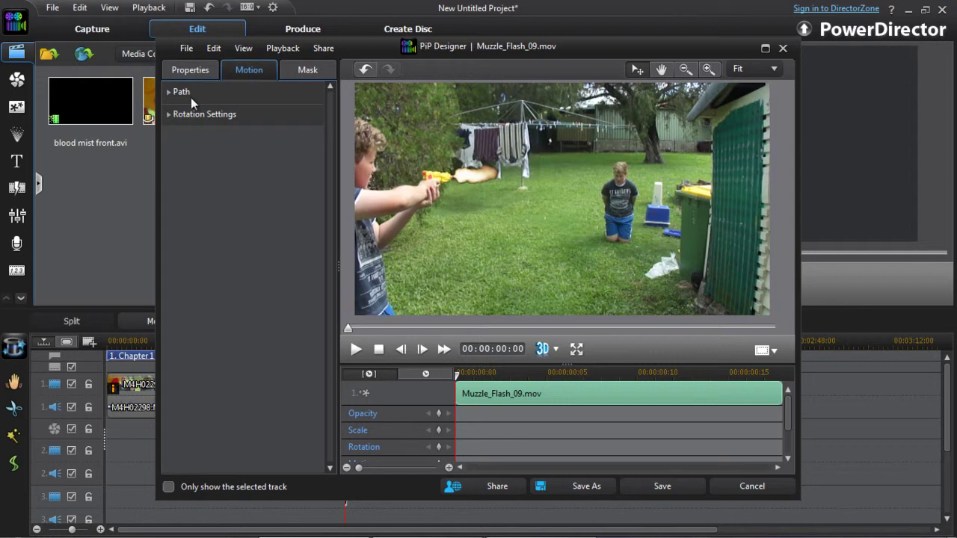
{"action": "left_click", "coordinate": [178, 114]}
{"action": "left_click", "coordinate": [191, 69]}
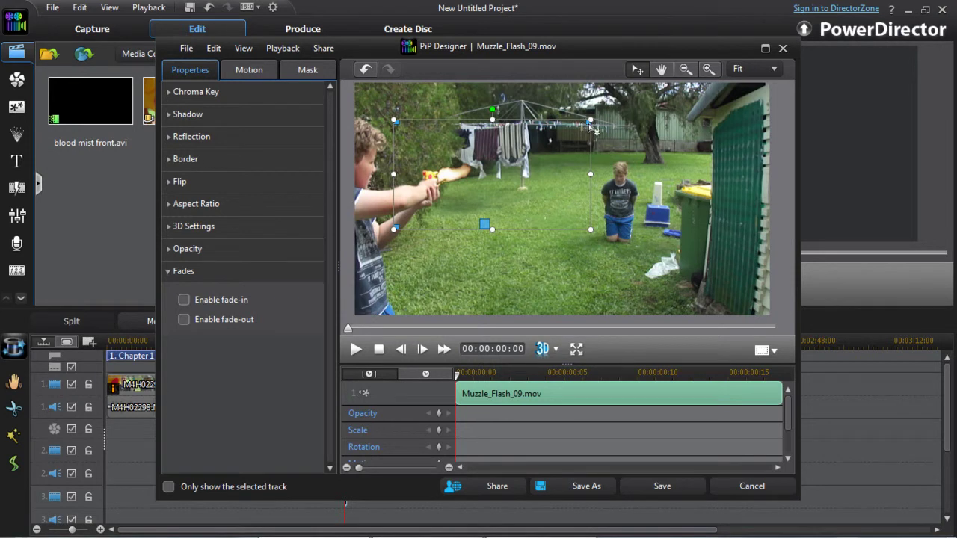
- Narrow the flash box, move it onto the gun's muzzle, preview it, and save
{"action": "left_click_drag", "start_coordinate": [593, 130], "coordinate": [496, 135]}
{"action": "left_click_drag", "start_coordinate": [459, 194], "coordinate": [492, 193]}
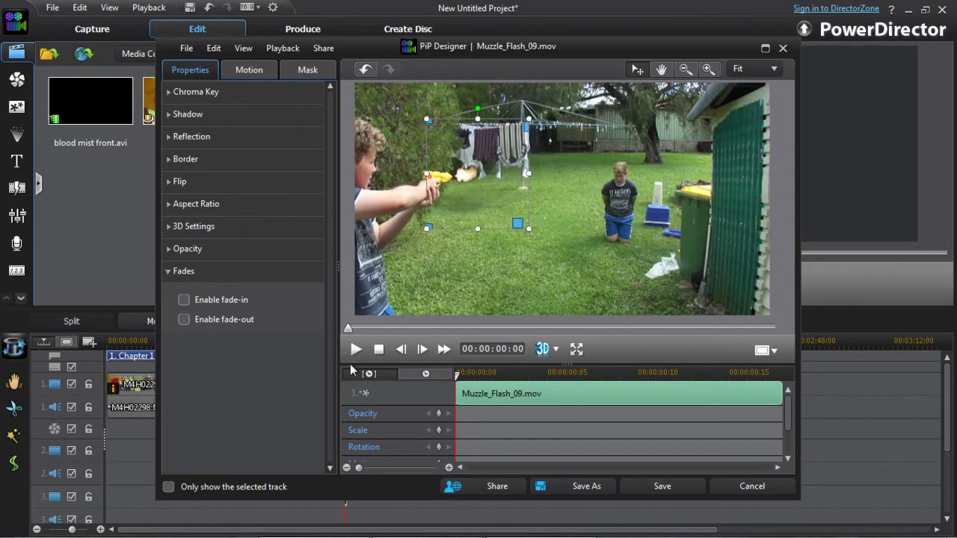
{"action": "left_click", "coordinate": [356, 349]}
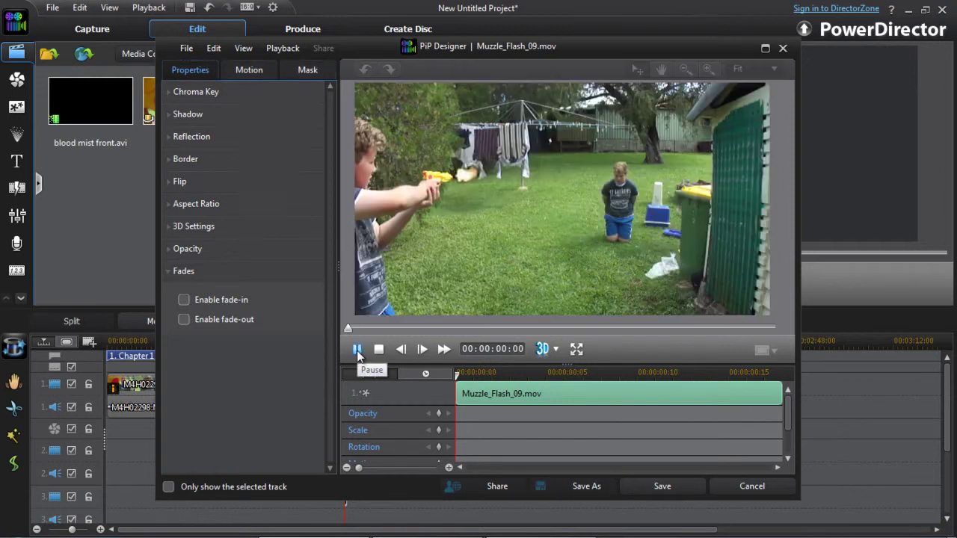
{"action": "left_click", "coordinate": [357, 350]}
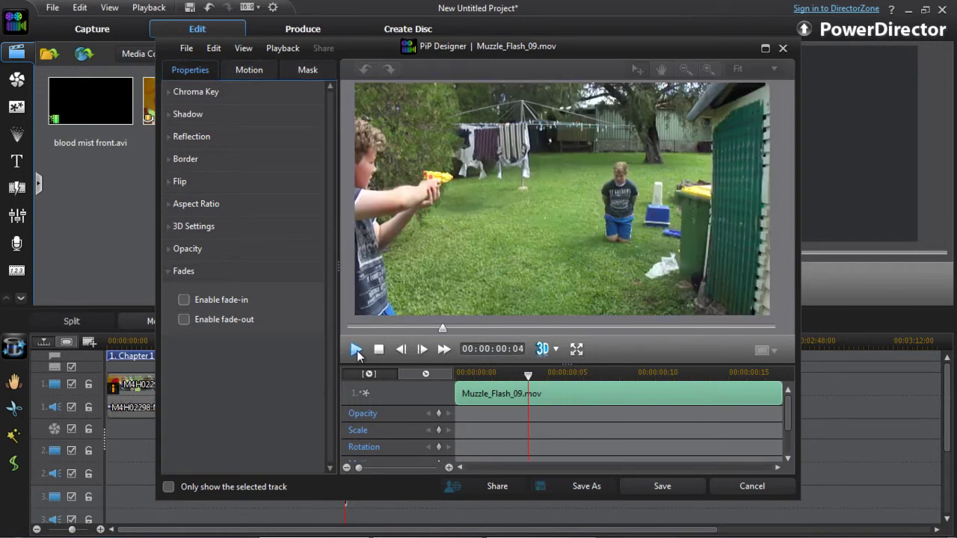
{"action": "left_click", "coordinate": [354, 329]}
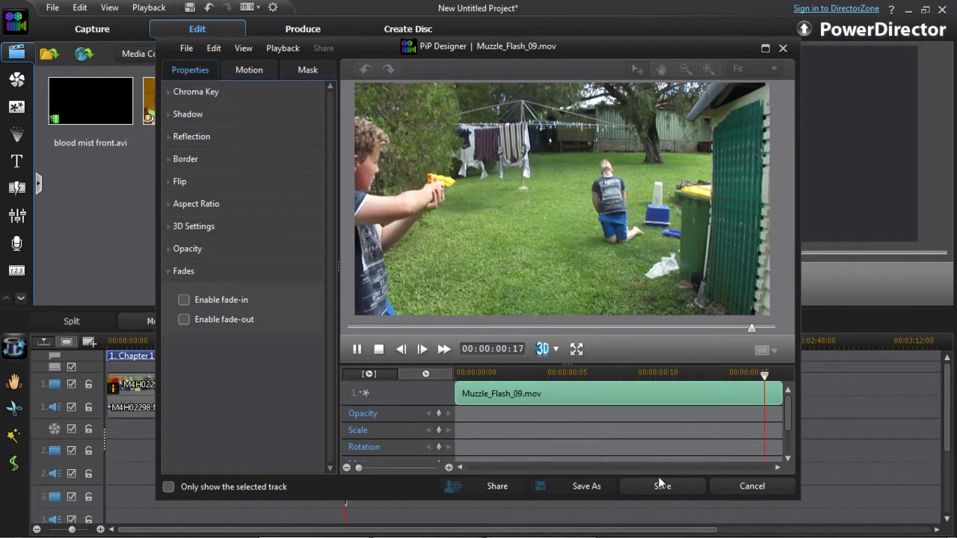
{"action": "left_click", "coordinate": [677, 484]}
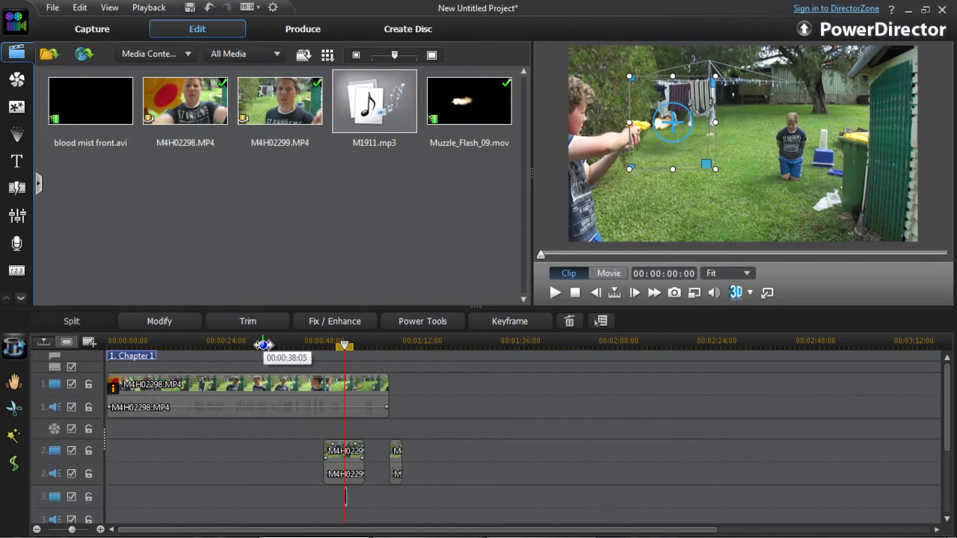
- Zoom the timeline in and play the whole movie up to the moment of the shot
{"action": "left_click_drag", "start_coordinate": [261, 347], "coordinate": [542, 347]}
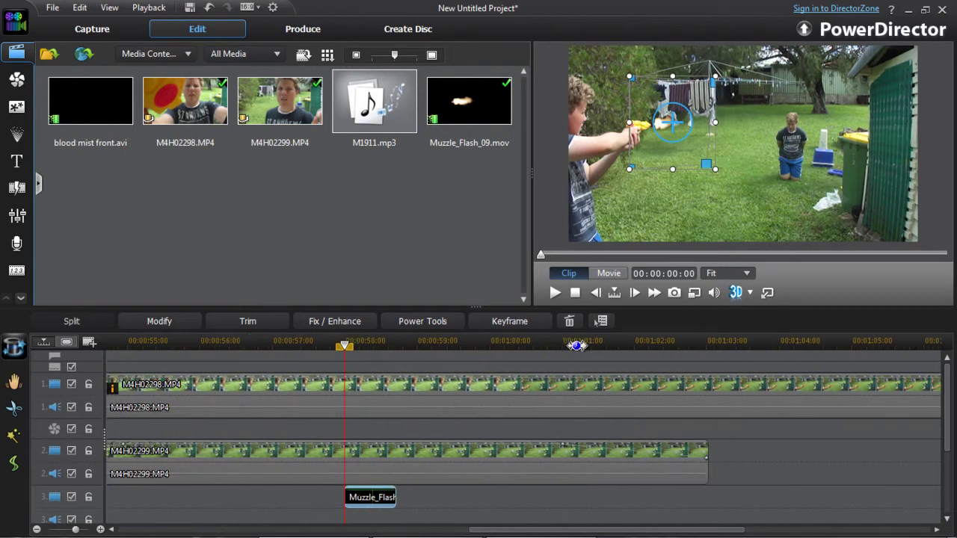
{"action": "left_click_drag", "start_coordinate": [576, 346], "coordinate": [584, 345]}
{"action": "scroll", "coordinate": [934, 399], "scroll_direction": "down", "scroll_amount": 1}
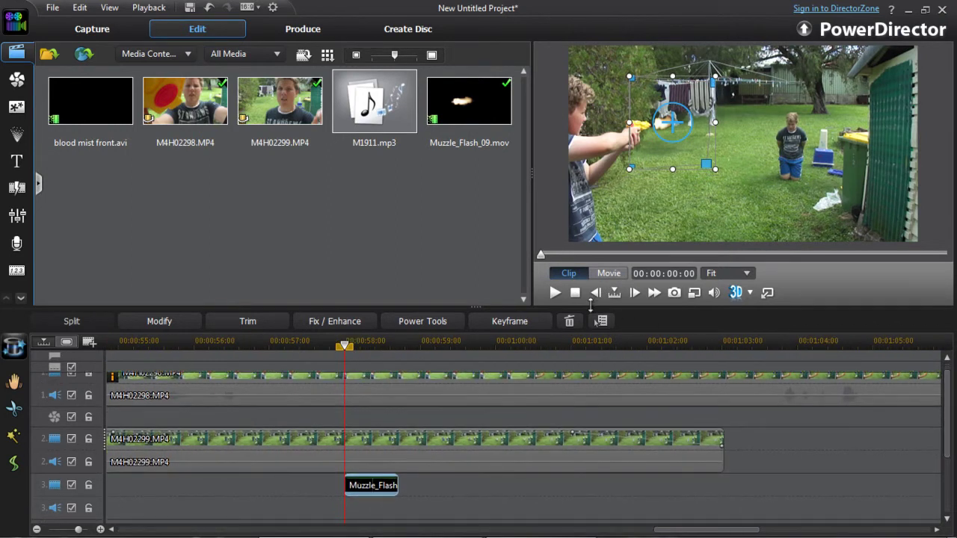
{"action": "left_click", "coordinate": [555, 293]}
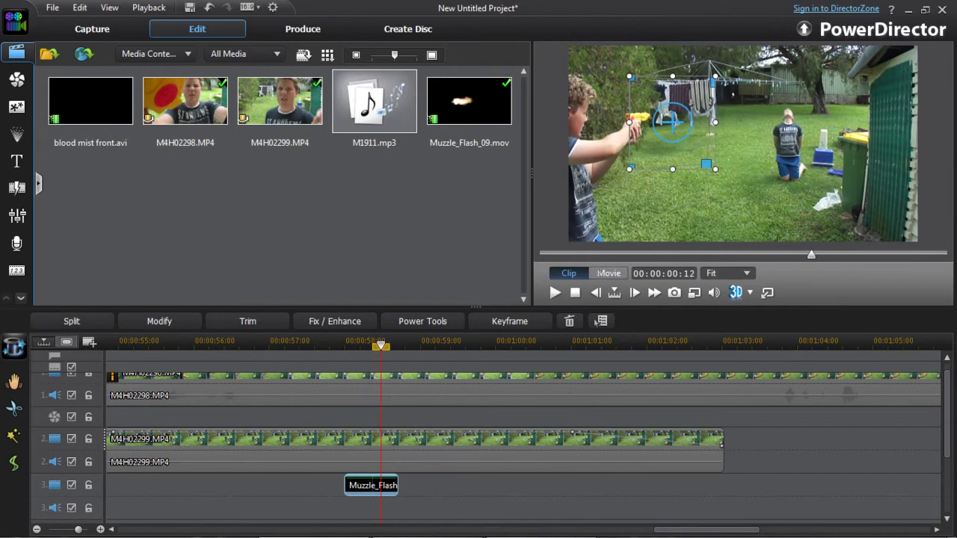
{"action": "left_click", "coordinate": [609, 273]}
{"action": "left_click_drag", "start_coordinate": [868, 258], "coordinate": [860, 257]}
{"action": "left_click", "coordinate": [554, 293]}
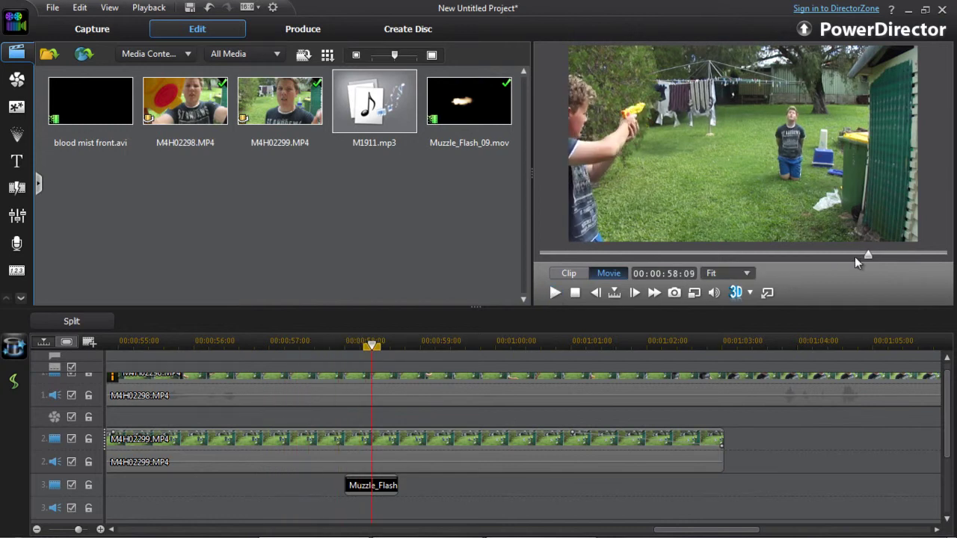
{"action": "left_click_drag", "start_coordinate": [868, 258], "coordinate": [867, 258]}
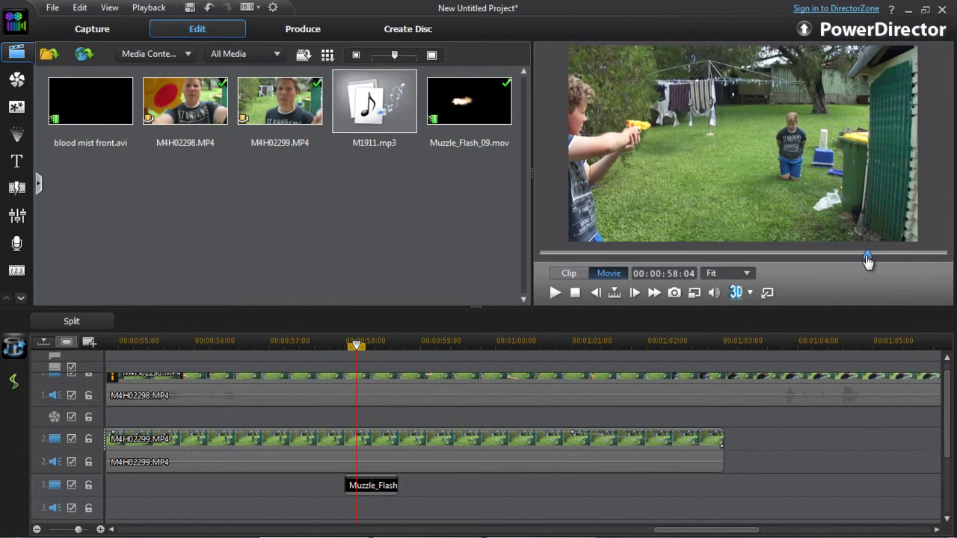
- Shift the Muzzle_Flash clip slightly later and play it back to check the timing
{"action": "left_click", "coordinate": [373, 484]}
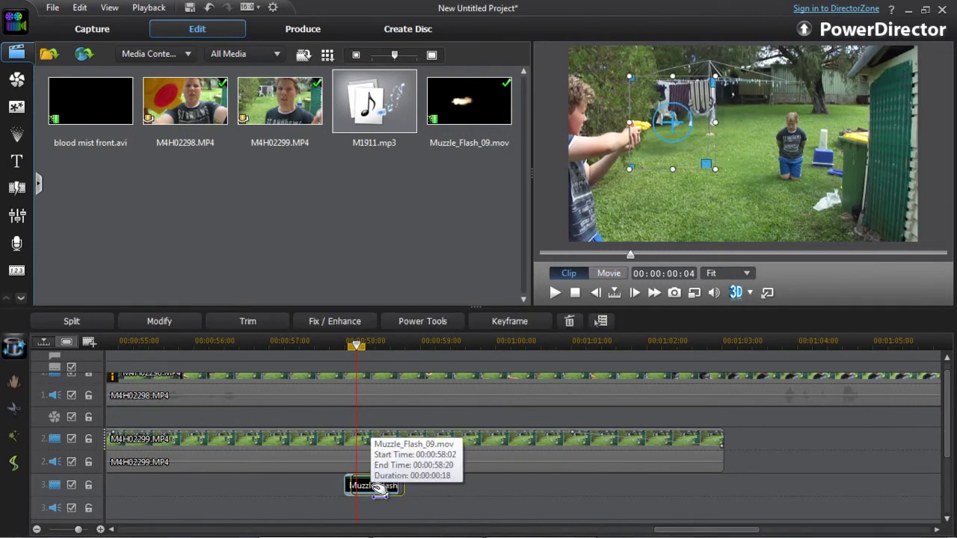
{"action": "left_click_drag", "start_coordinate": [384, 490], "coordinate": [385, 487]}
{"action": "left_click_drag", "start_coordinate": [356, 345], "coordinate": [358, 354]}
{"action": "left_click", "coordinate": [359, 395]}
{"action": "left_click", "coordinate": [556, 293]}
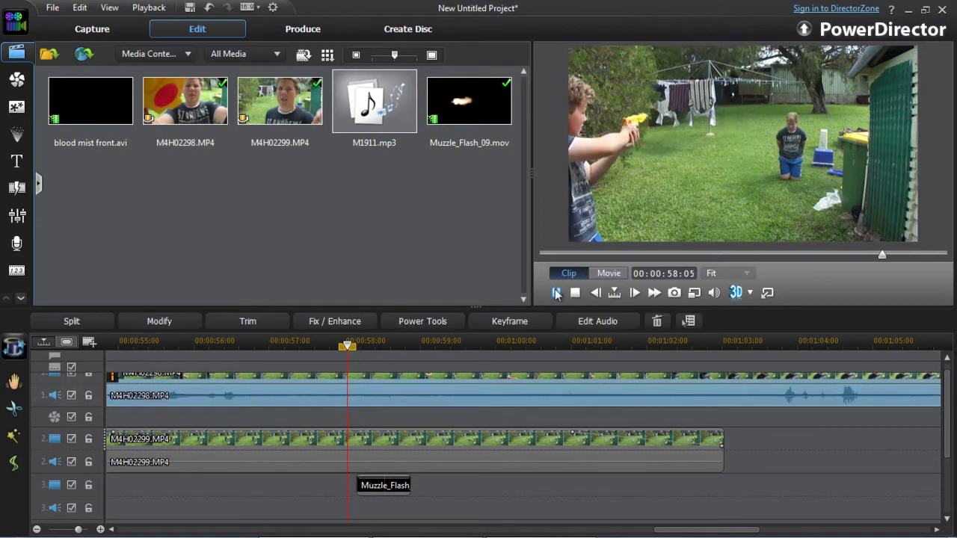
{"action": "left_click", "coordinate": [555, 293]}
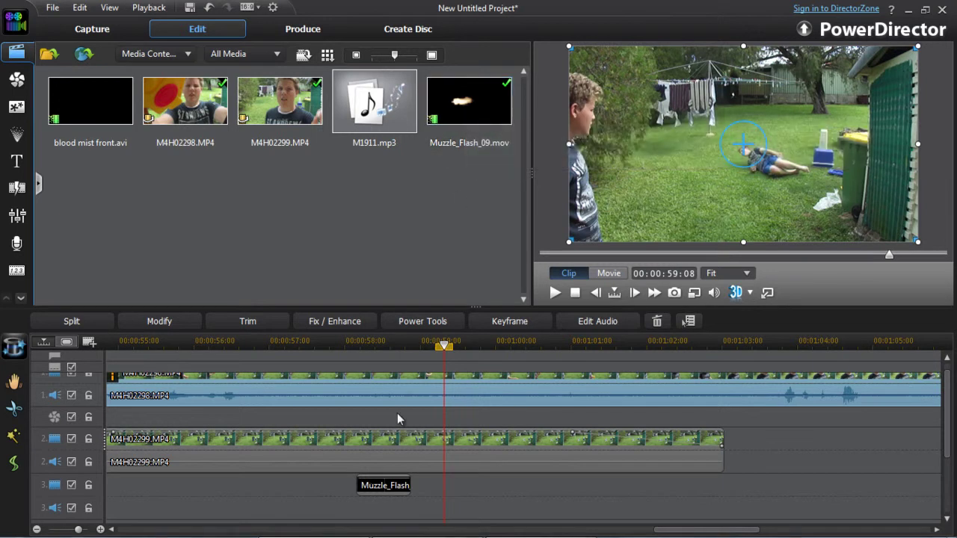
- Recheck the shot timing, then drop M1911.mp3 onto audio track 3 under the flash
{"action": "left_click_drag", "start_coordinate": [444, 347], "coordinate": [360, 351]}
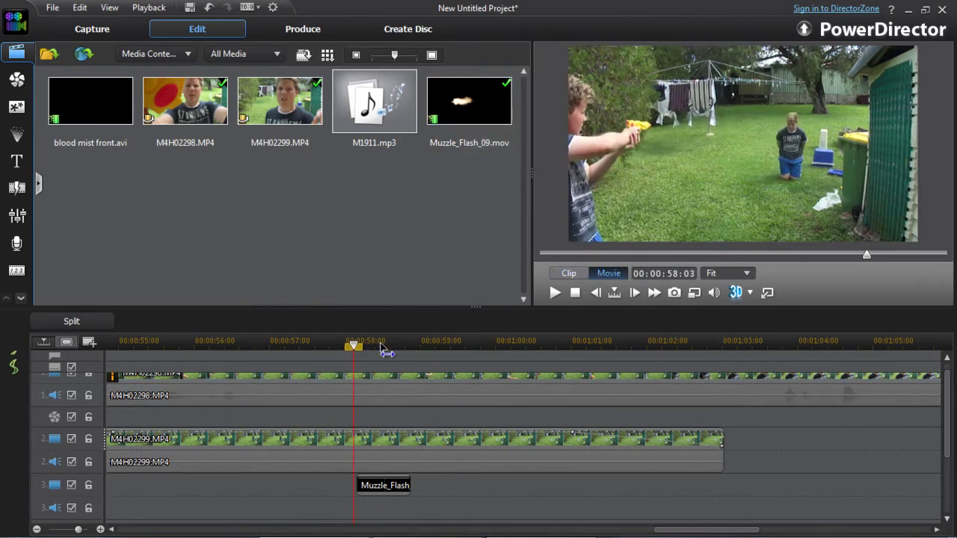
{"action": "left_click", "coordinate": [555, 293]}
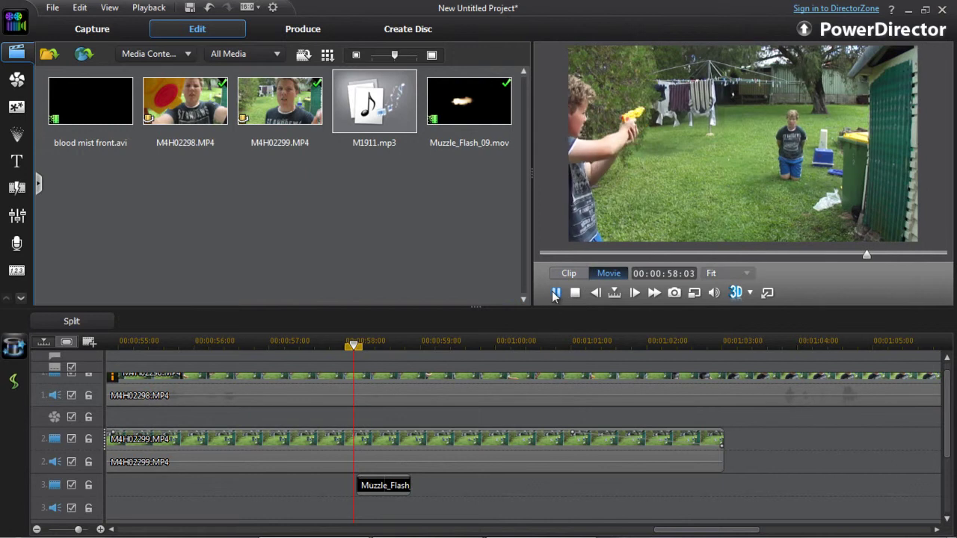
{"action": "left_click", "coordinate": [573, 292]}
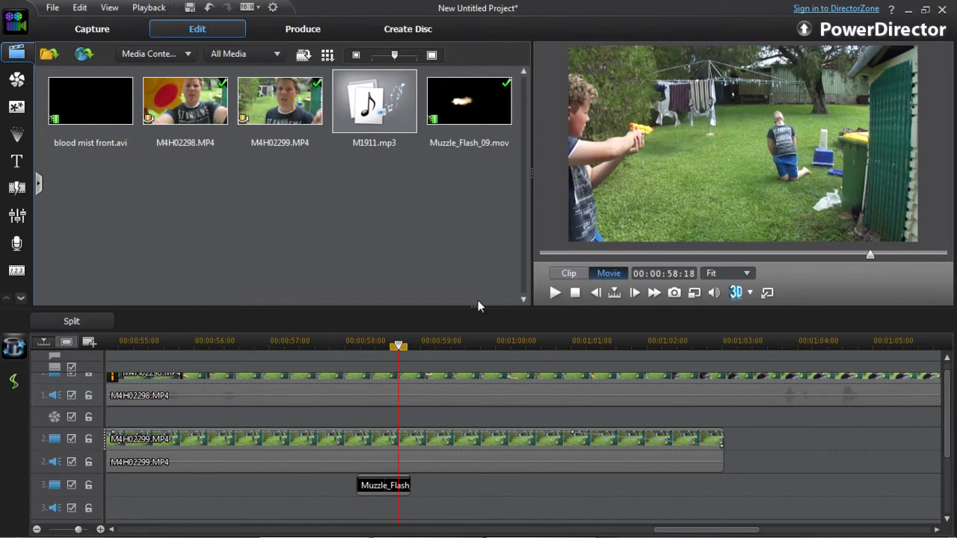
{"action": "left_click_drag", "start_coordinate": [398, 347], "coordinate": [372, 346]}
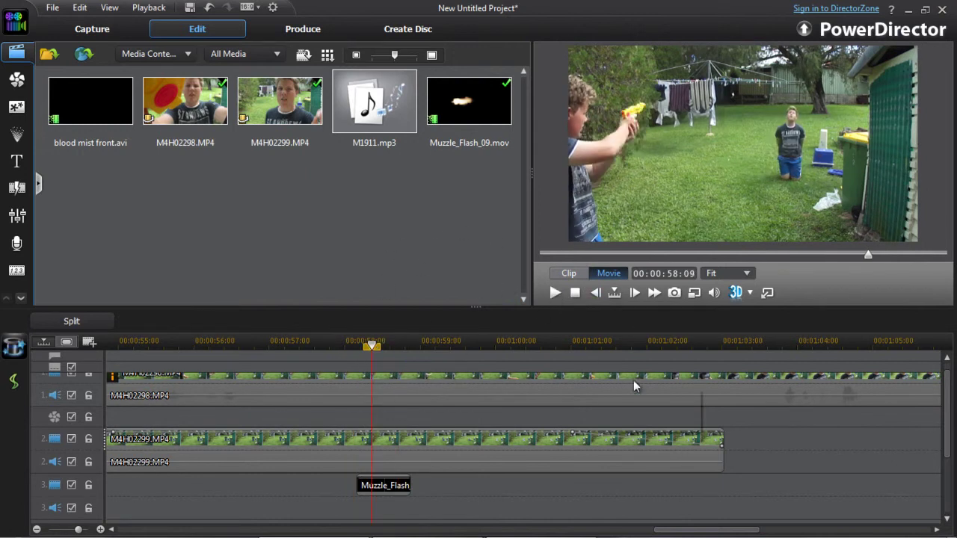
{"action": "left_click_drag", "start_coordinate": [947, 412], "coordinate": [947, 431]}
{"action": "left_click_drag", "start_coordinate": [365, 103], "coordinate": [349, 478]}
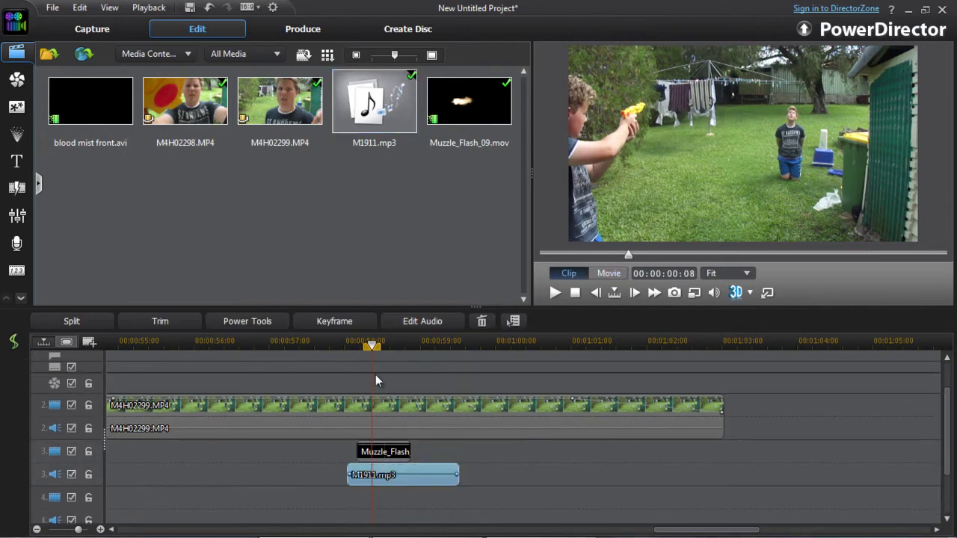
- Find the impact frame at 00:00:58:08 and place blood mist front.avi on track 4 there
{"action": "left_click", "coordinate": [375, 380]}
{"action": "left_click_drag", "start_coordinate": [371, 346], "coordinate": [344, 347]}
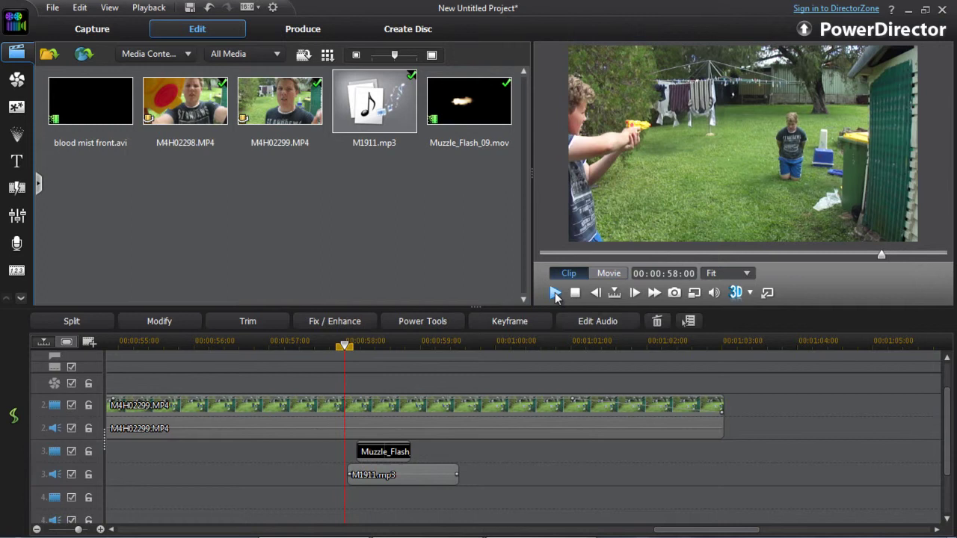
{"action": "left_click", "coordinate": [556, 294]}
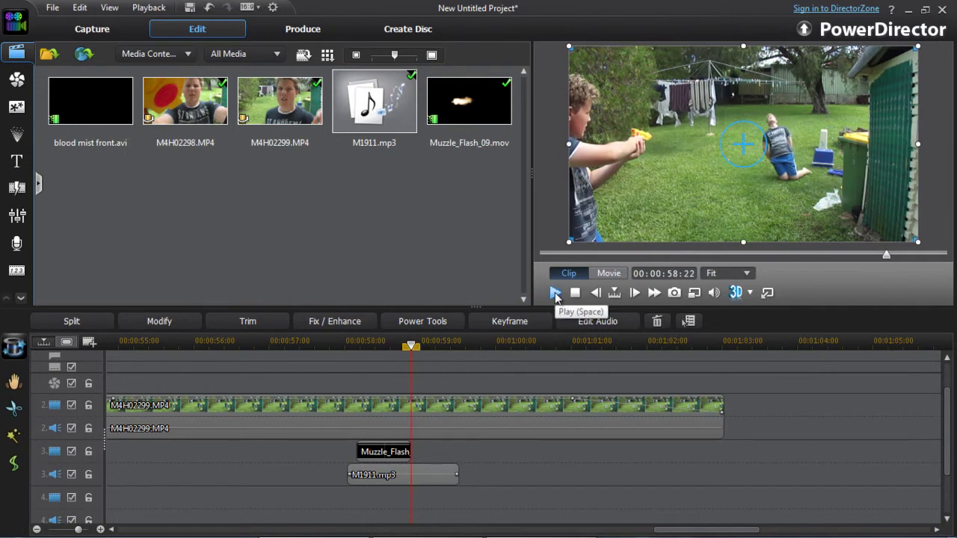
{"action": "left_click_drag", "start_coordinate": [890, 259], "coordinate": [885, 261]}
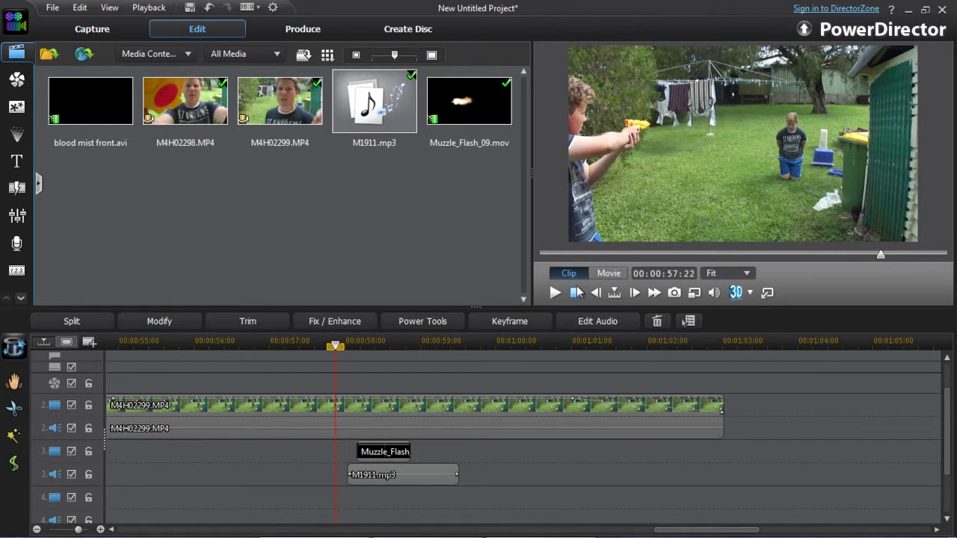
{"action": "left_click", "coordinate": [555, 292]}
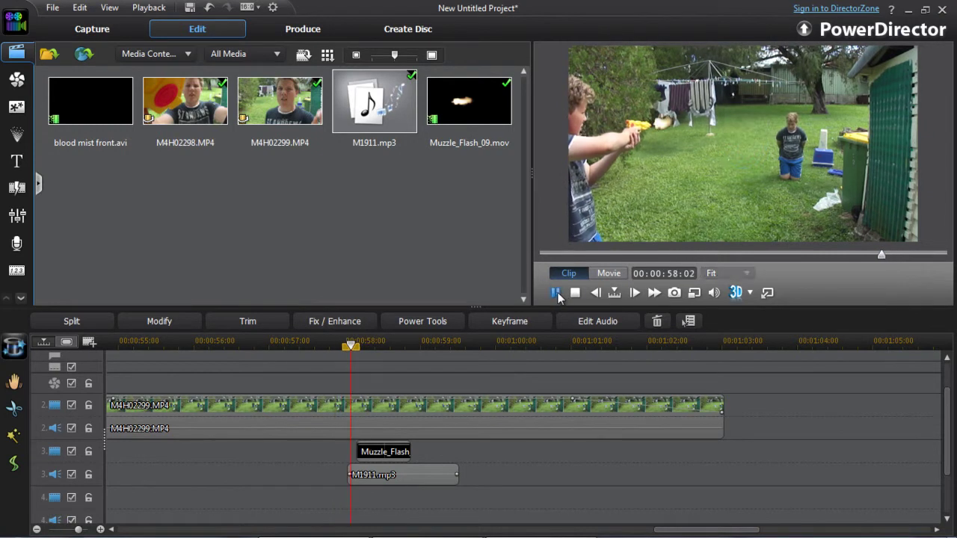
{"action": "left_click", "coordinate": [557, 293]}
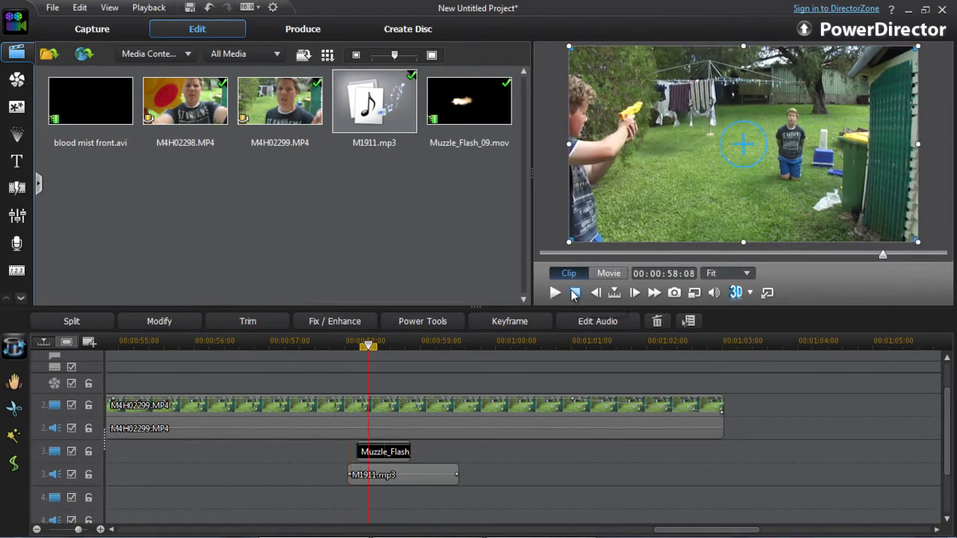
{"action": "left_click_drag", "start_coordinate": [97, 103], "coordinate": [374, 498]}
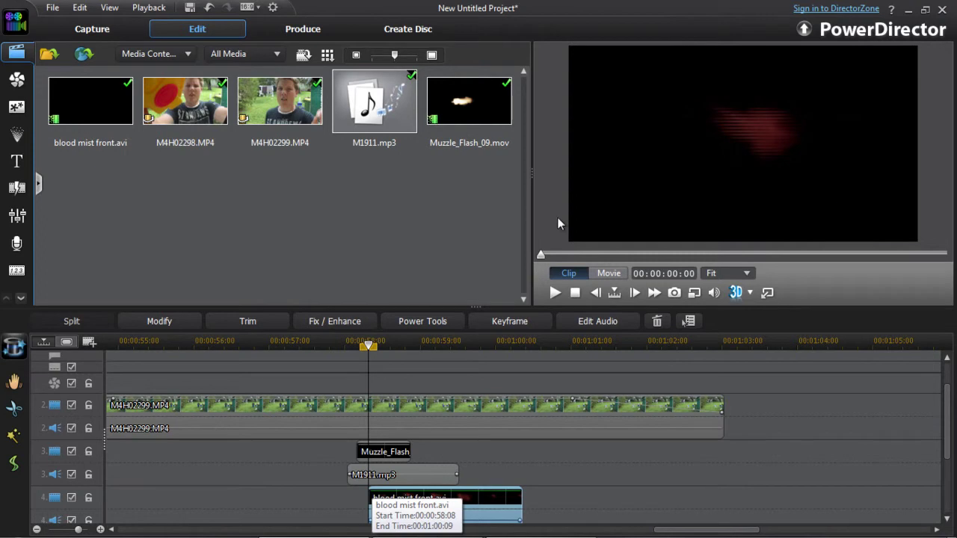
- Preview the blood mist clip, then shrink its overlay and move it up and left
{"action": "key", "text": "space"}
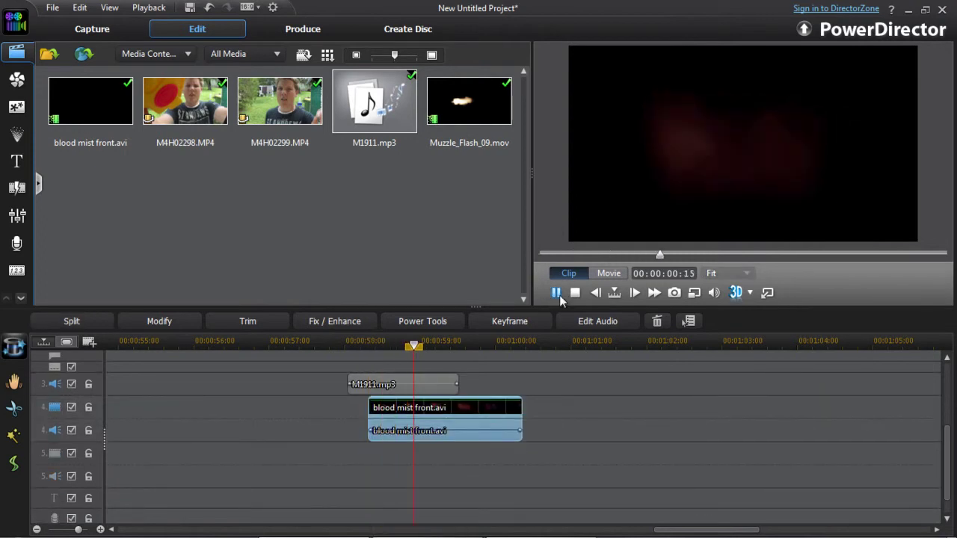
{"action": "left_click", "coordinate": [609, 273]}
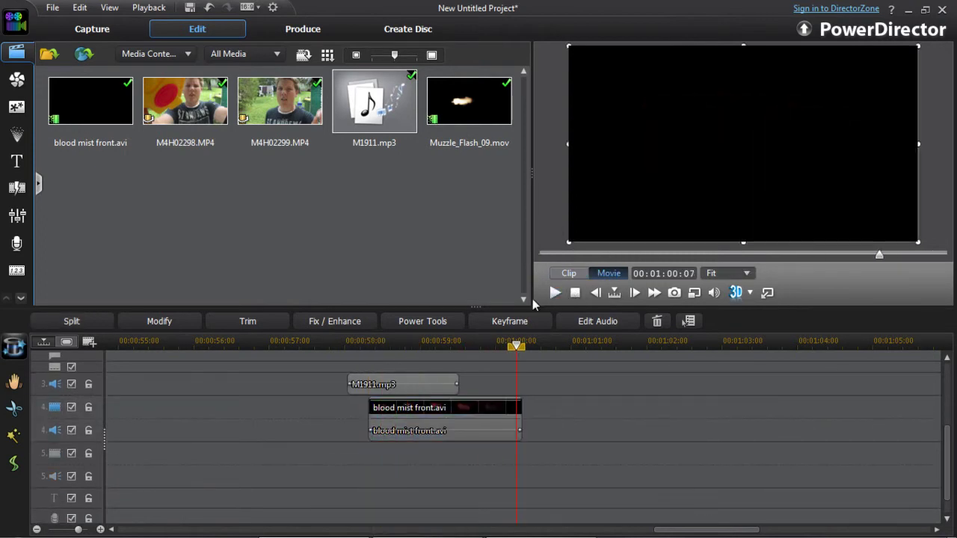
{"action": "left_click_drag", "start_coordinate": [517, 346], "coordinate": [372, 350]}
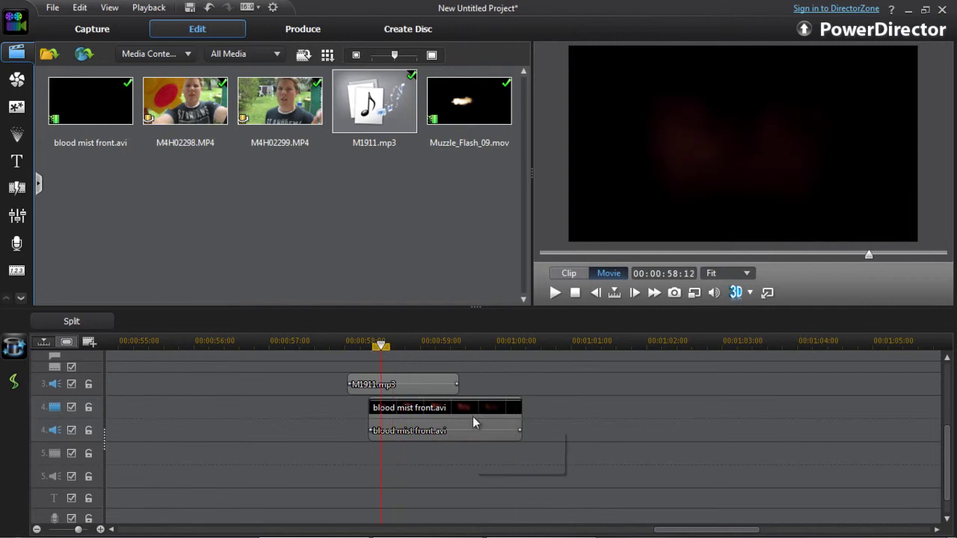
{"action": "left_click", "coordinate": [474, 417]}
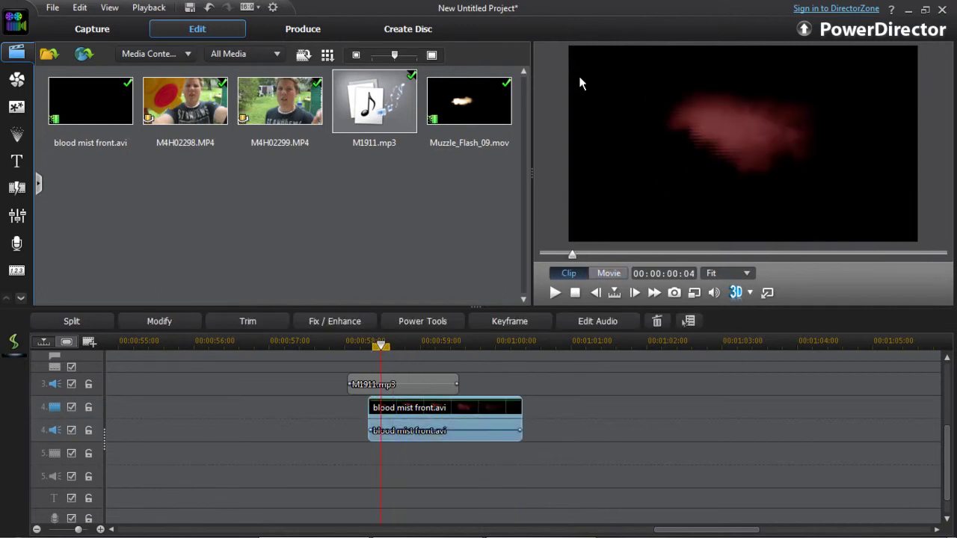
{"action": "left_click_drag", "start_coordinate": [569, 47], "coordinate": [731, 131]}
{"action": "left_click_drag", "start_coordinate": [785, 172], "coordinate": [738, 136]}
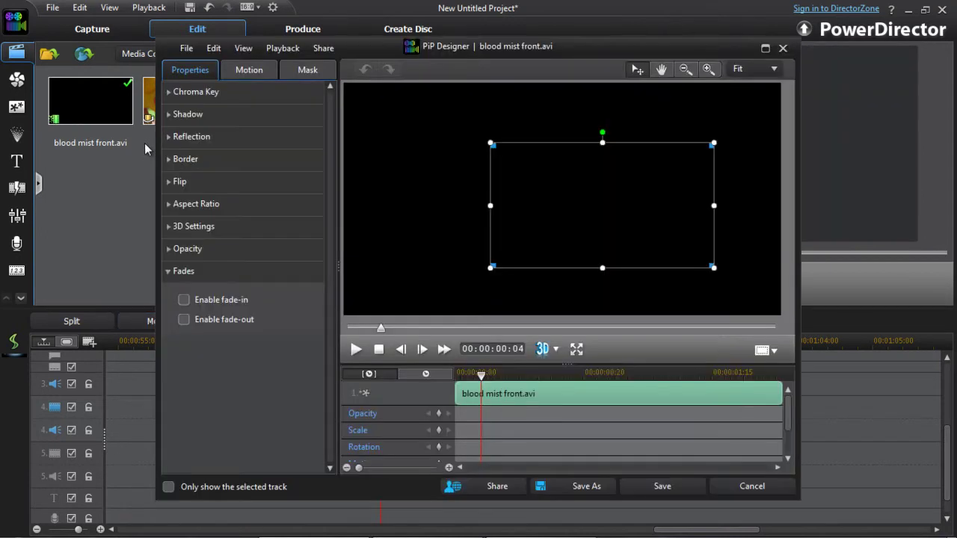
- Enable chroma key with intensity tolerance 73 and shrink the mist onto the boy's head
{"action": "left_click", "coordinate": [178, 106]}
{"action": "left_click", "coordinate": [180, 121]}
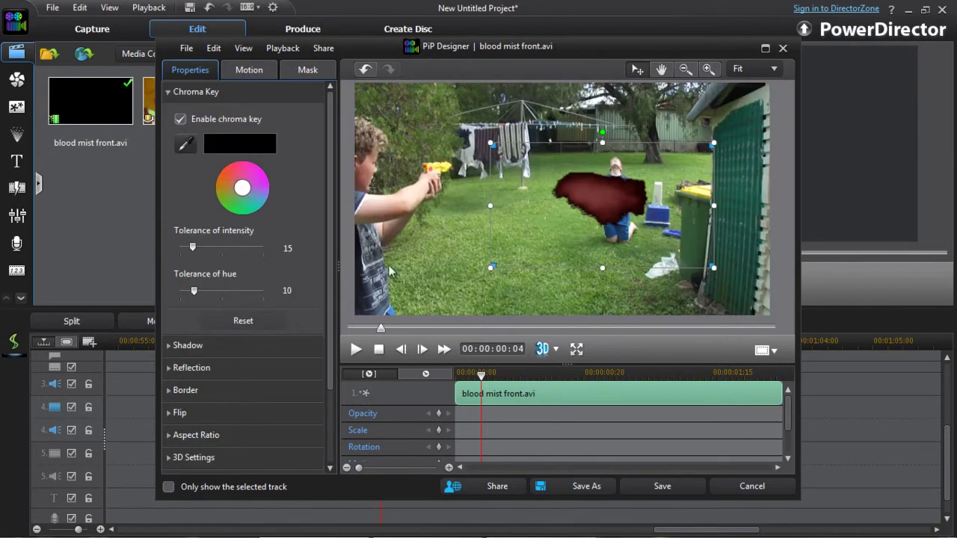
{"action": "left_click_drag", "start_coordinate": [193, 248], "coordinate": [238, 254]}
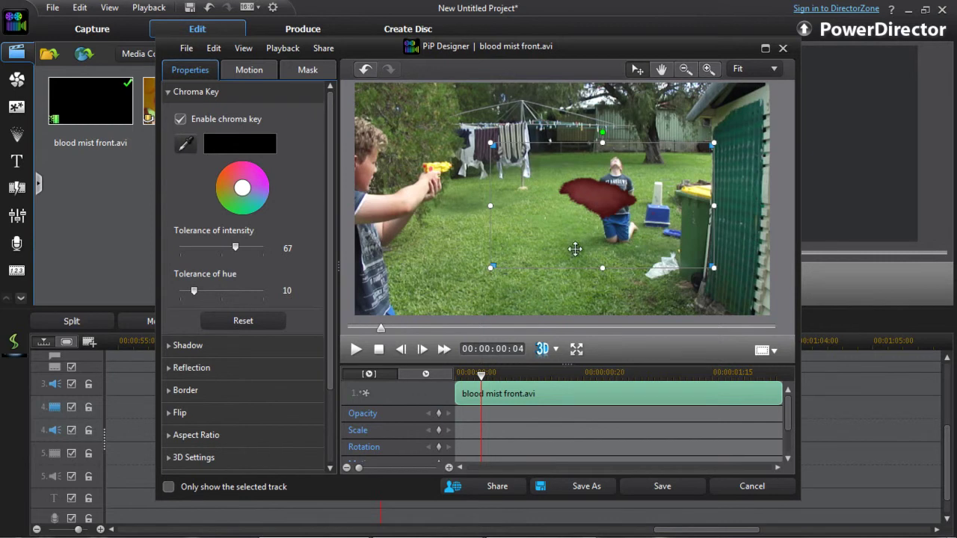
{"action": "left_click_drag", "start_coordinate": [575, 249], "coordinate": [595, 219]}
{"action": "left_click_drag", "start_coordinate": [516, 120], "coordinate": [616, 173]}
{"action": "left_click_drag", "start_coordinate": [647, 228], "coordinate": [593, 190]}
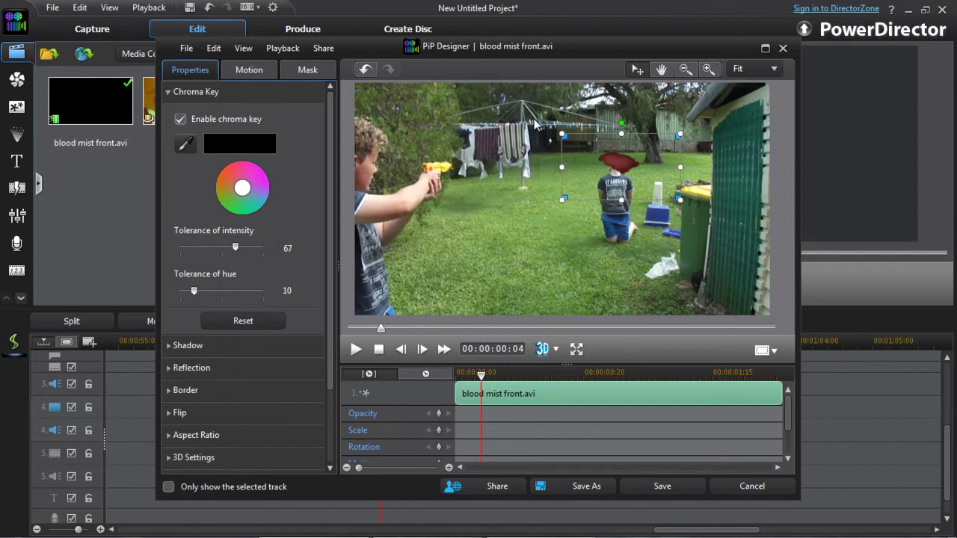
{"action": "left_click_drag", "start_coordinate": [562, 138], "coordinate": [567, 142]}
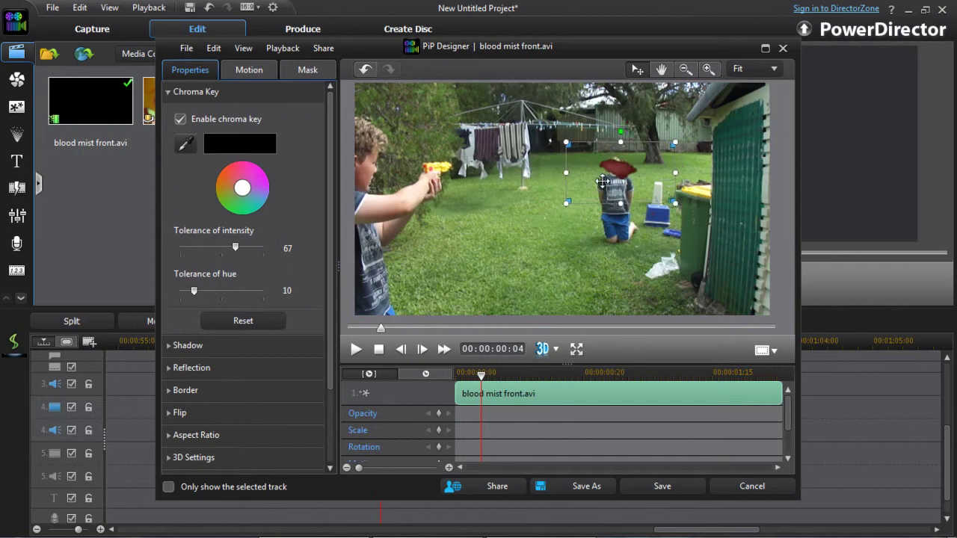
- Preview the mist, set hue tolerance to 60, refine its size and position, and save
{"action": "left_click_drag", "start_coordinate": [481, 378], "coordinate": [452, 379]}
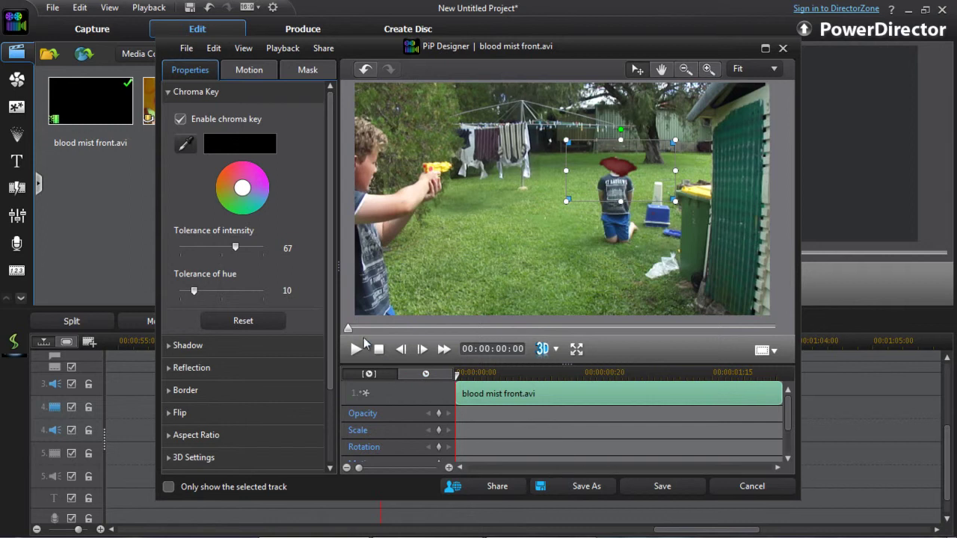
{"action": "left_click", "coordinate": [356, 350]}
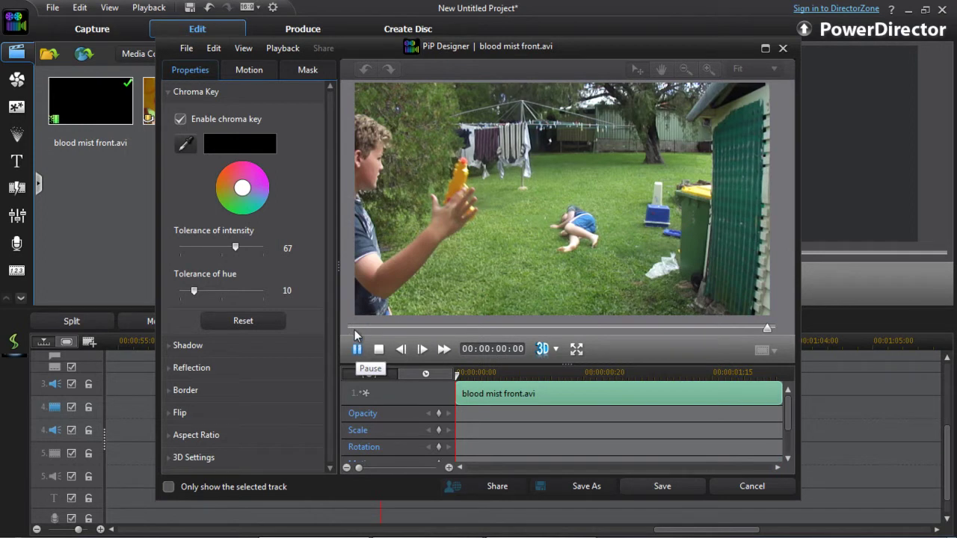
{"action": "left_click_drag", "start_coordinate": [356, 335], "coordinate": [346, 333]}
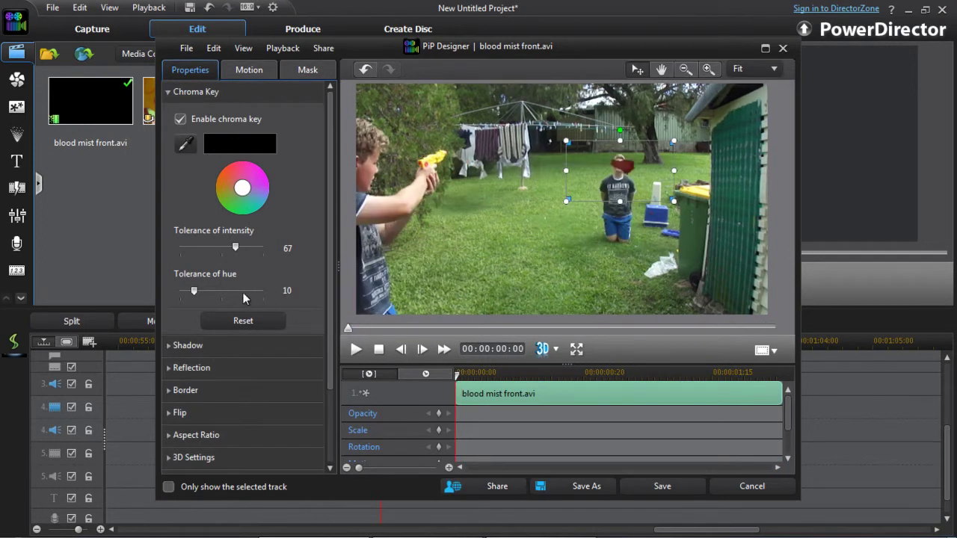
{"action": "left_click_drag", "start_coordinate": [194, 291], "coordinate": [269, 300]}
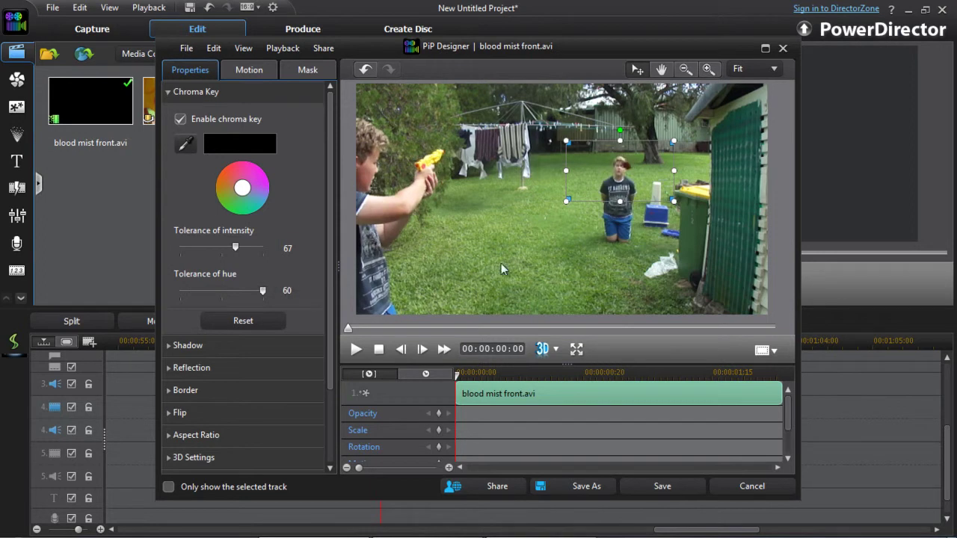
{"action": "left_click_drag", "start_coordinate": [606, 178], "coordinate": [600, 175]}
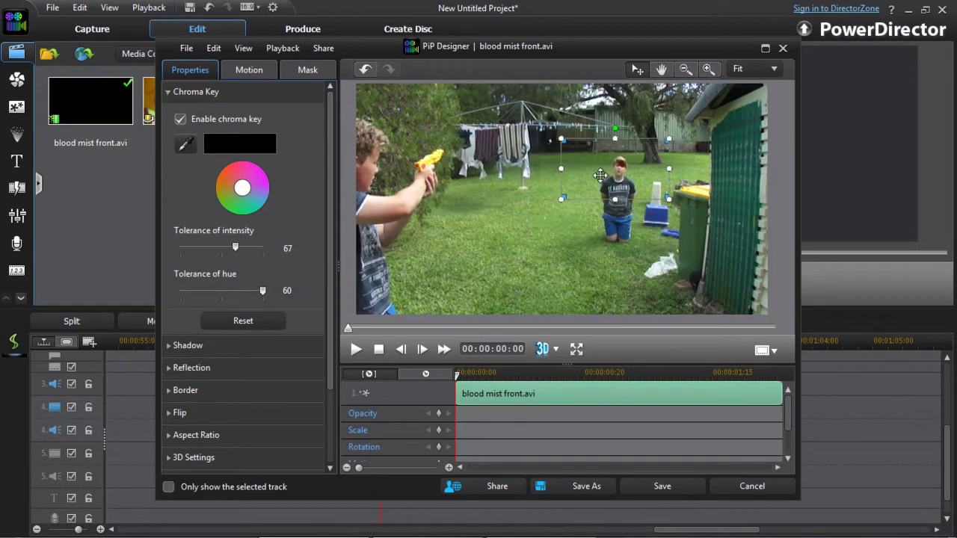
{"action": "left_click_drag", "start_coordinate": [668, 136], "coordinate": [658, 144]}
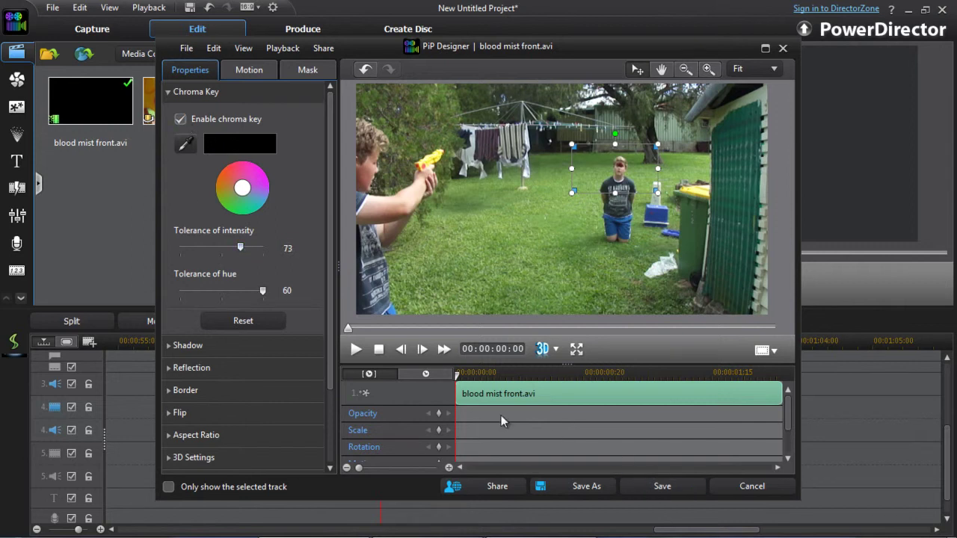
{"action": "left_click", "coordinate": [356, 350]}
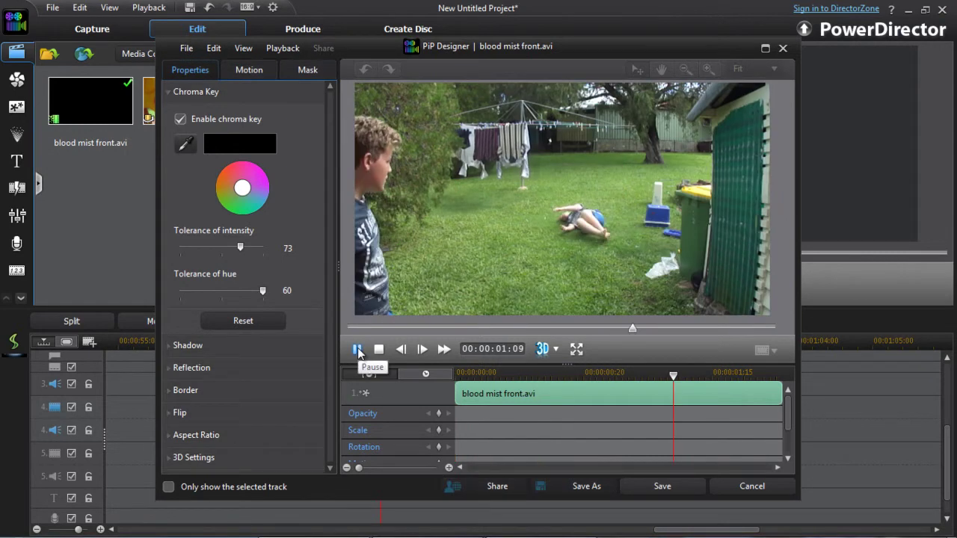
{"action": "left_click", "coordinate": [663, 487]}
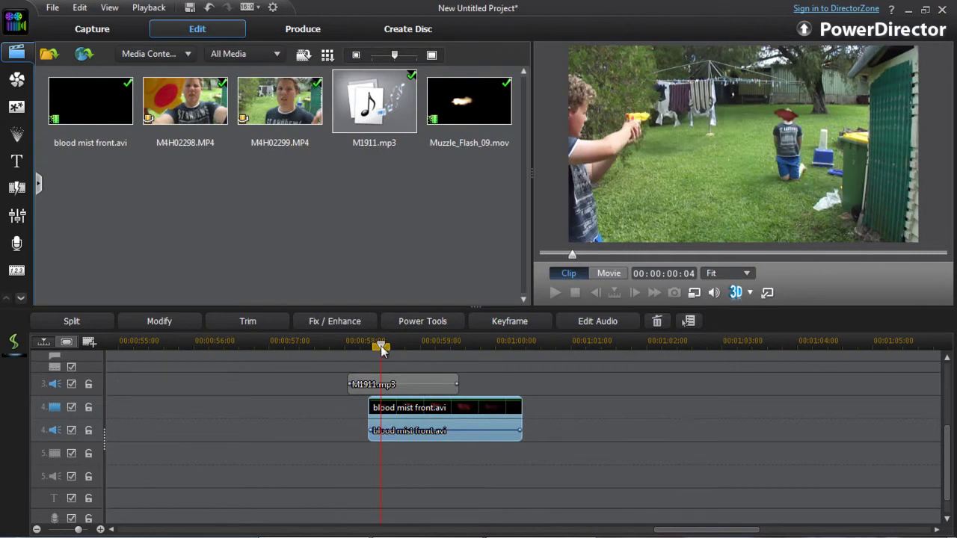
- Preview the shot from 00:00:57:14, then open Power Tools for blood mist front.avi
{"action": "left_click", "coordinate": [311, 343]}
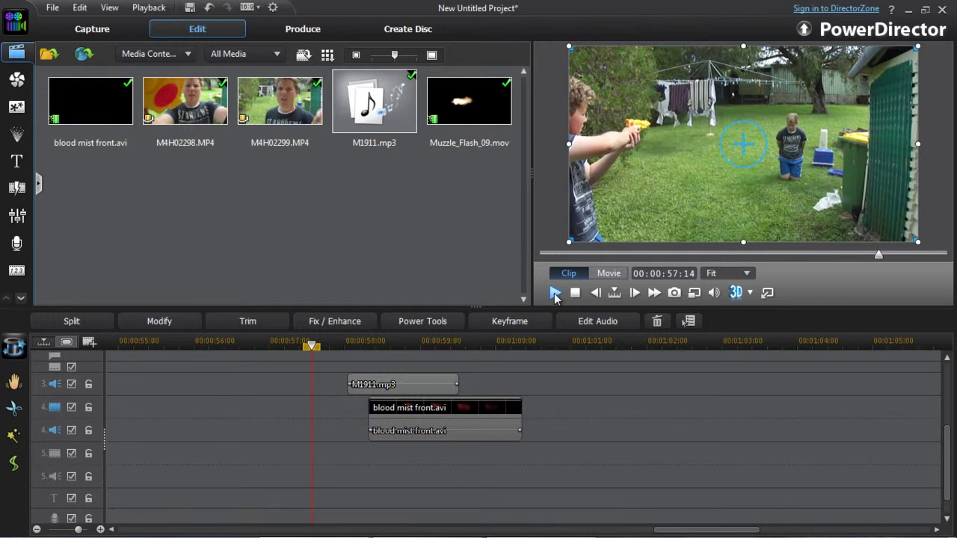
{"action": "left_click", "coordinate": [556, 293]}
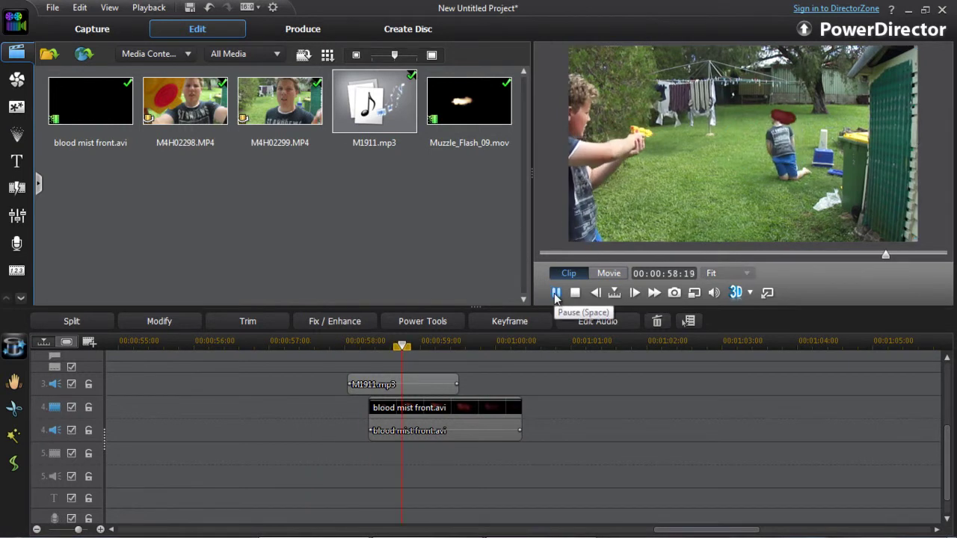
{"action": "left_click", "coordinate": [556, 293]}
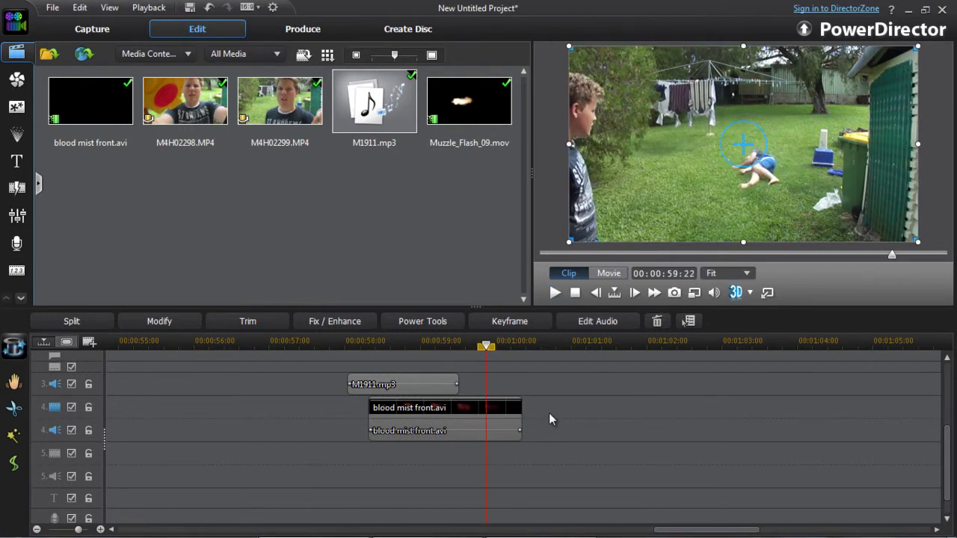
{"action": "left_click", "coordinate": [492, 424]}
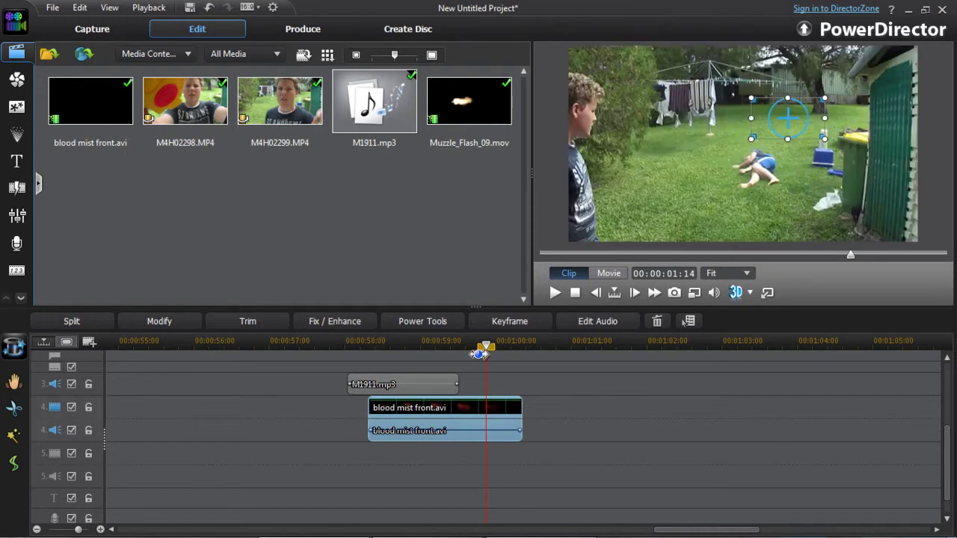
{"action": "left_click", "coordinate": [429, 321]}
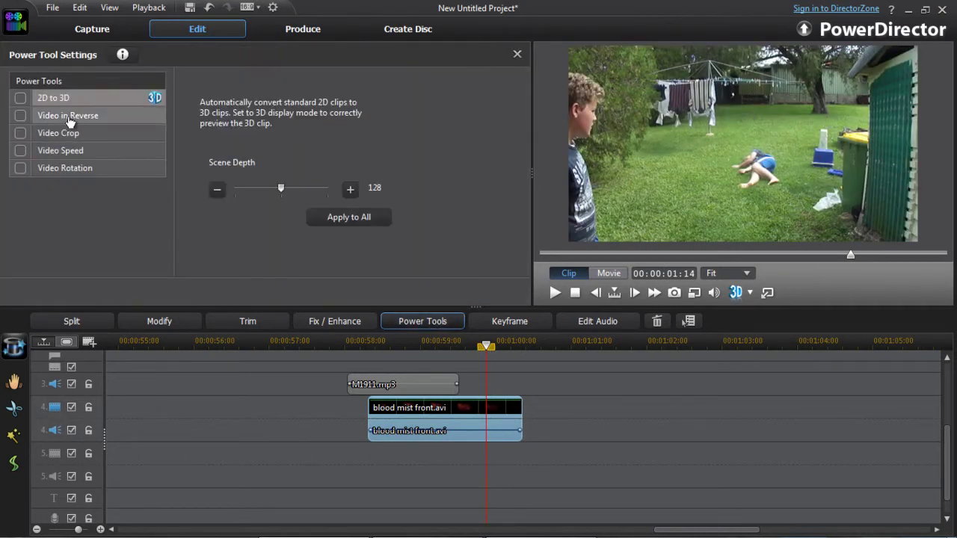
- Enable Video Speed on the blood mist clip at 2.60 X and scrub back through it
{"action": "left_click", "coordinate": [71, 153]}
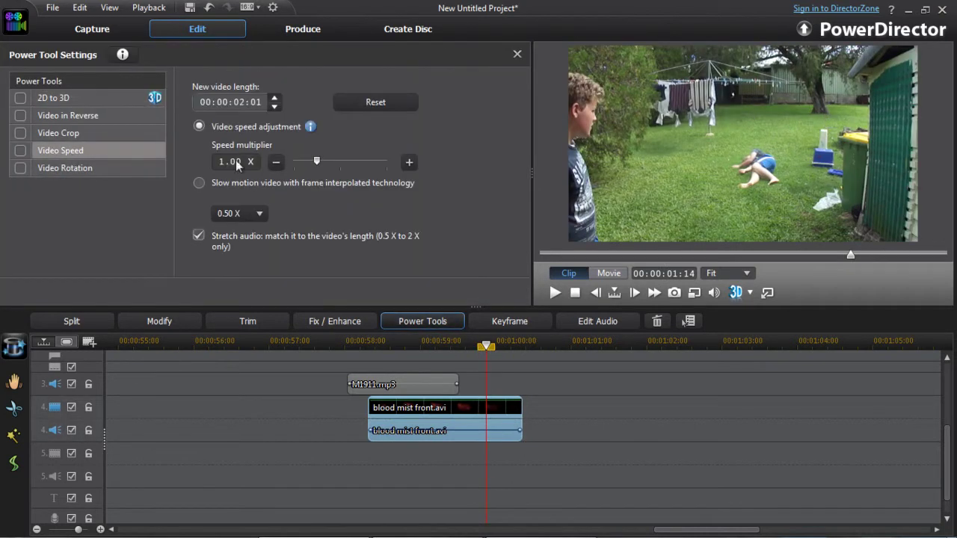
{"action": "left_click", "coordinate": [408, 163]}
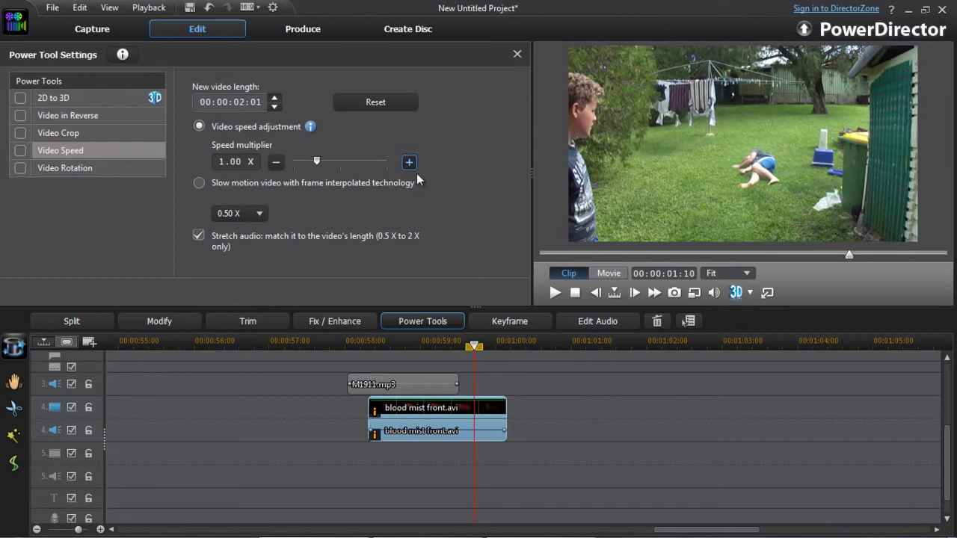
{"action": "left_click", "coordinate": [409, 163]}
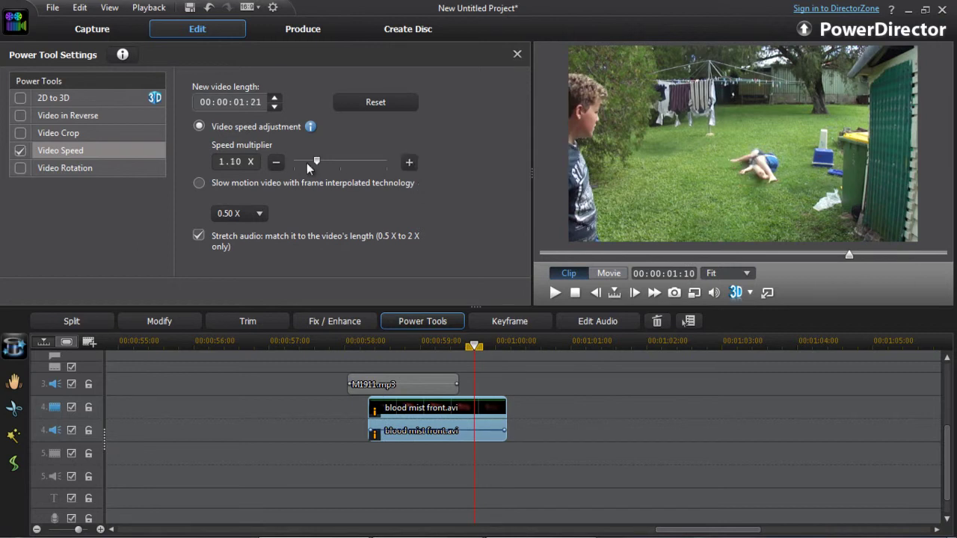
{"action": "left_click_drag", "start_coordinate": [316, 163], "coordinate": [321, 165]}
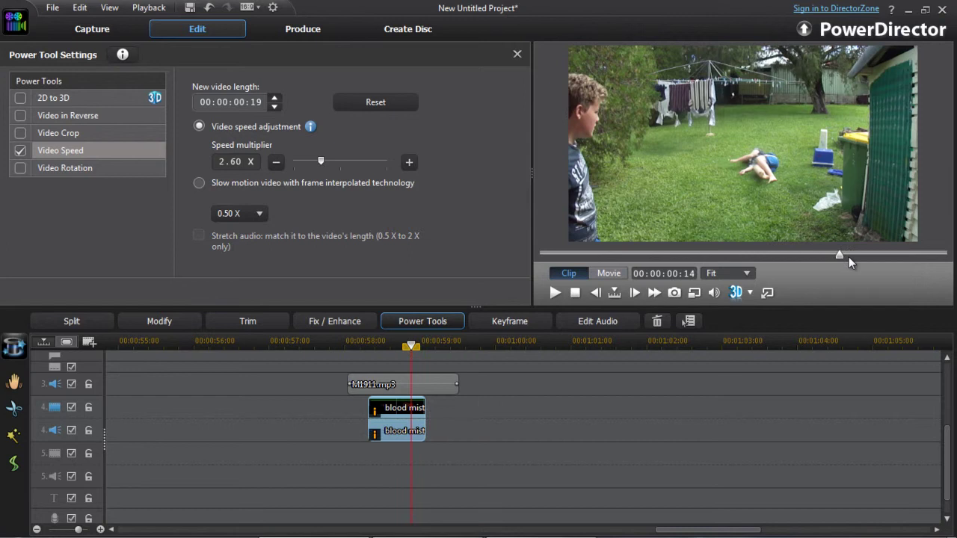
{"action": "left_click_drag", "start_coordinate": [838, 255], "coordinate": [506, 257]}
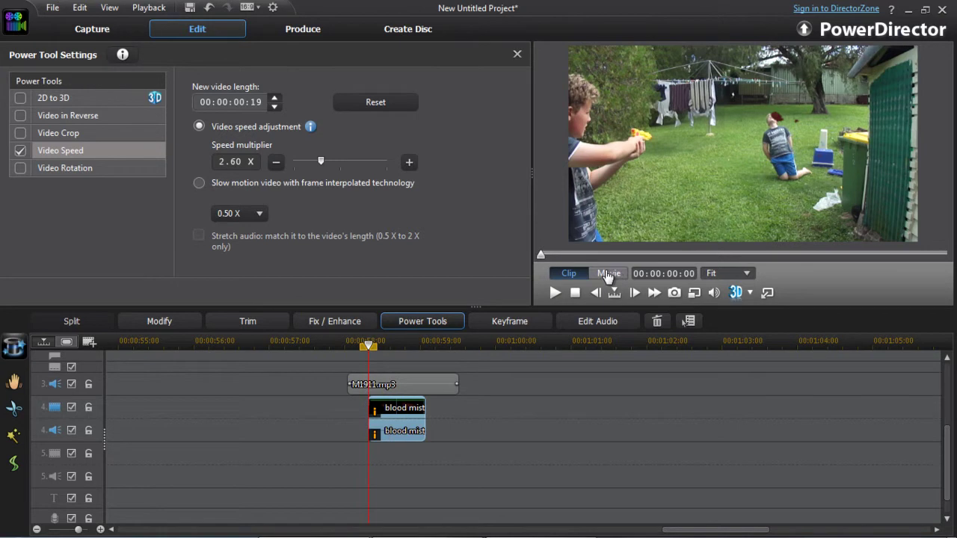
- Replay the full movie from about 00:57:23, just before the gunshot, to check the blood mist timing
{"action": "left_click", "coordinate": [608, 274]}
{"action": "left_click_drag", "start_coordinate": [367, 347], "coordinate": [352, 350]}
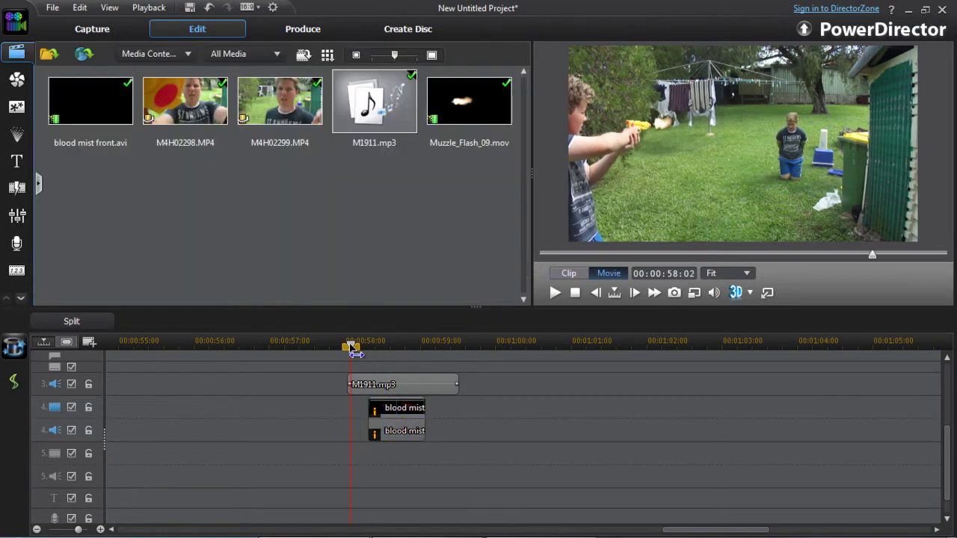
{"action": "left_click", "coordinate": [555, 292]}
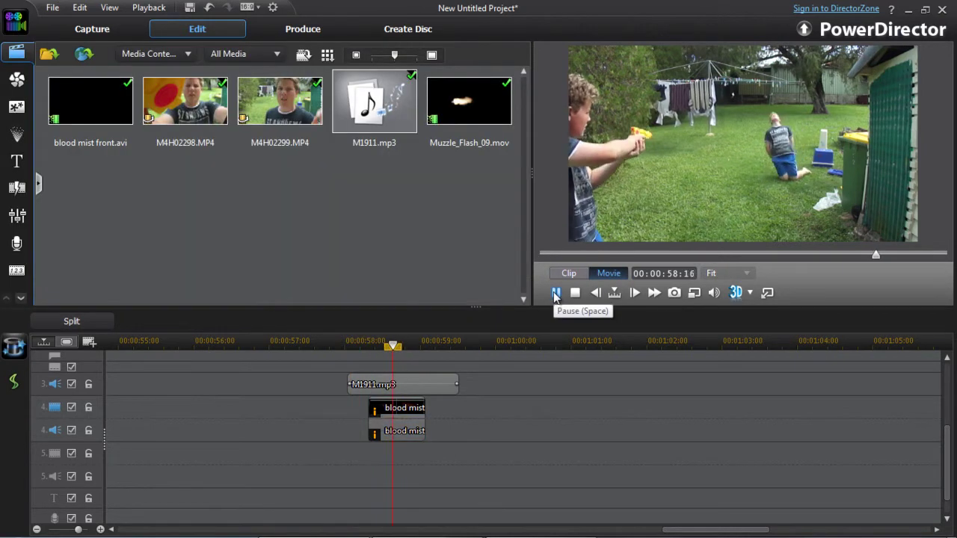
{"action": "left_click", "coordinate": [496, 346]}
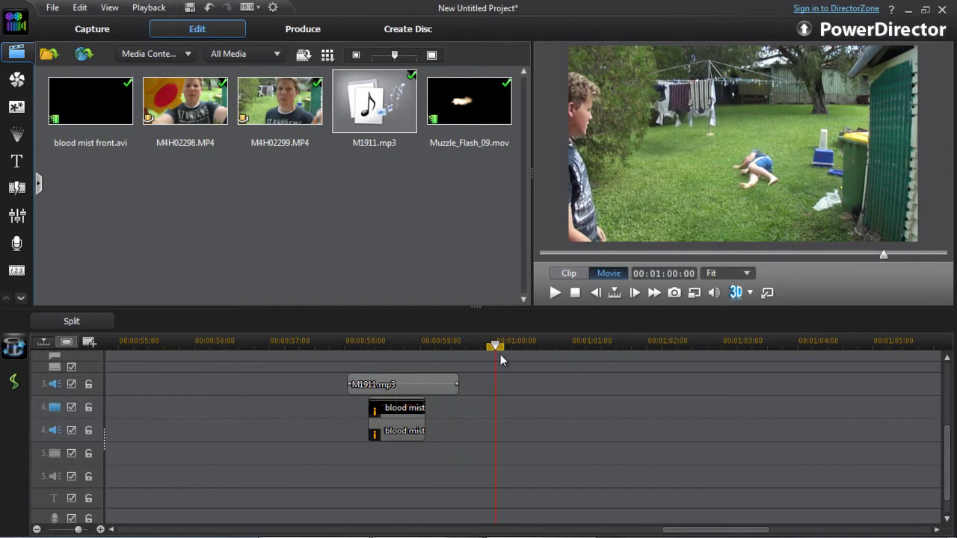
{"action": "left_click_drag", "start_coordinate": [497, 345], "coordinate": [338, 346]}
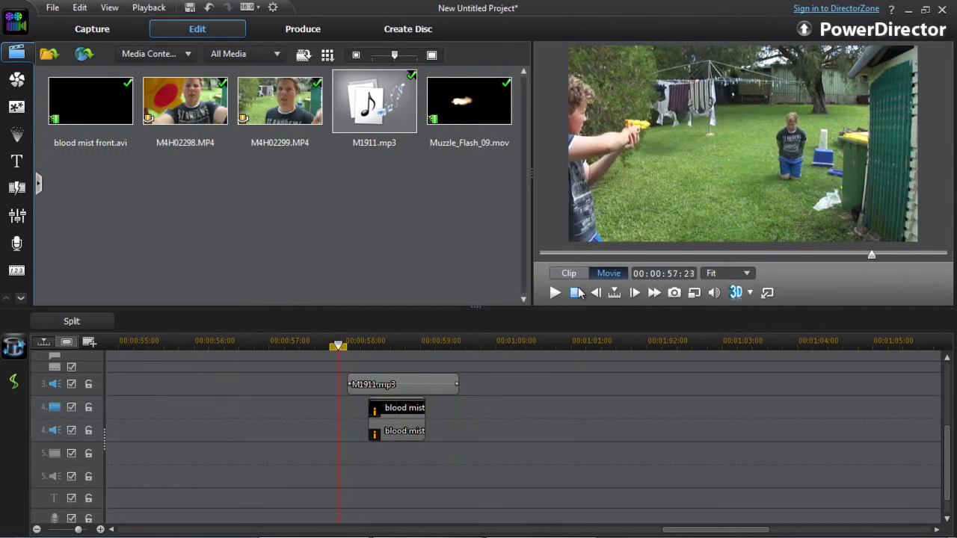
{"action": "left_click", "coordinate": [556, 293]}
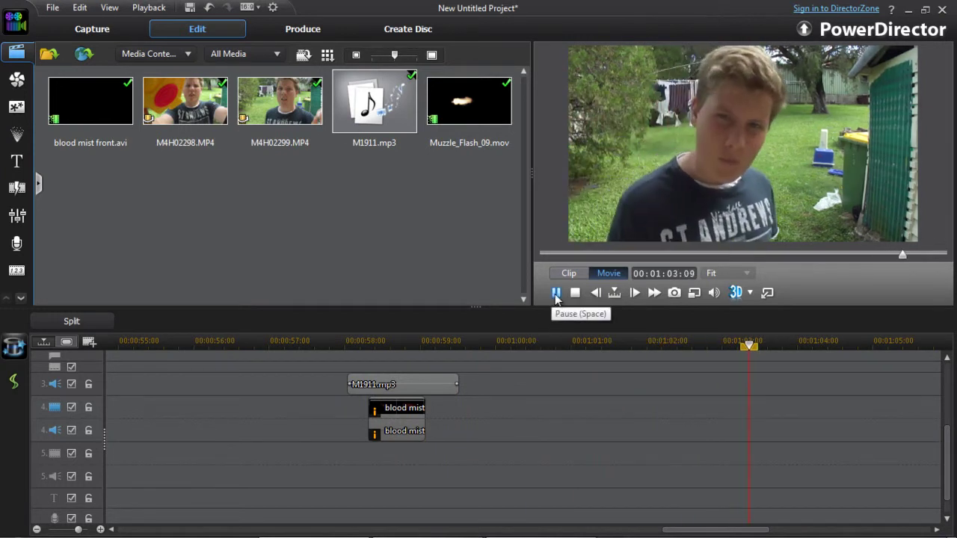
{"action": "left_click", "coordinate": [556, 293]}
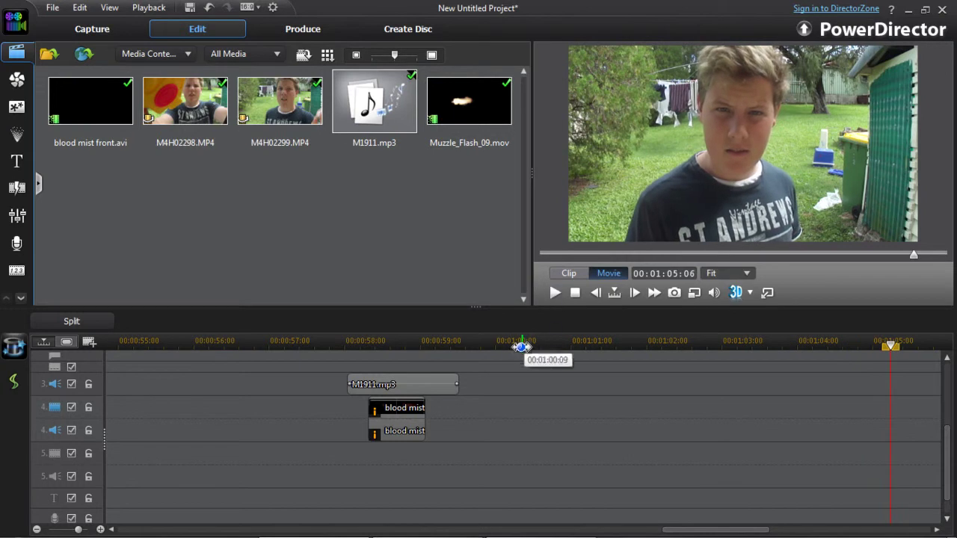
{"action": "left_click_drag", "start_coordinate": [522, 346], "coordinate": [387, 351]}
- Zoom the timeline out to the whole project and play the movie's ending
{"action": "scroll", "coordinate": [387, 412], "scroll_direction": "up", "scroll_amount": 3}
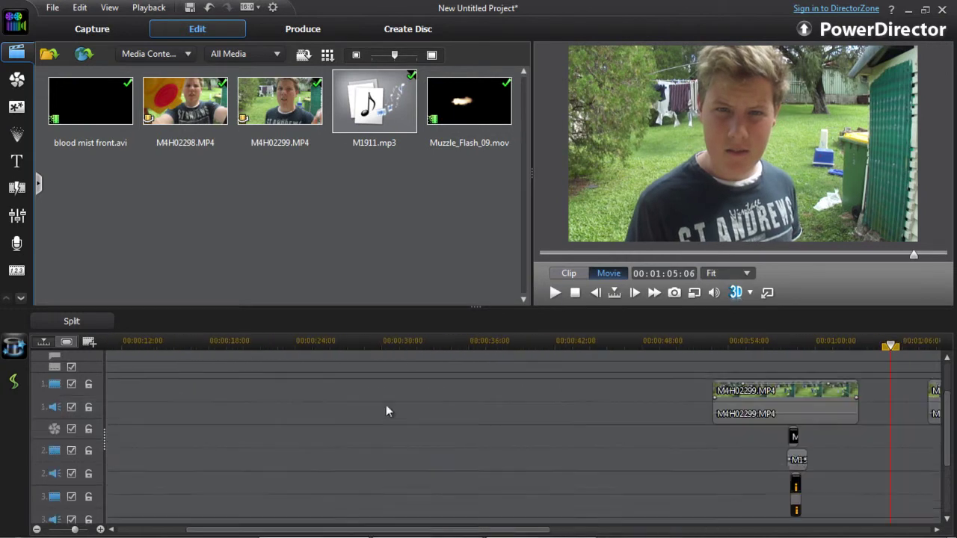
{"action": "left_click_drag", "start_coordinate": [573, 344], "coordinate": [375, 350]}
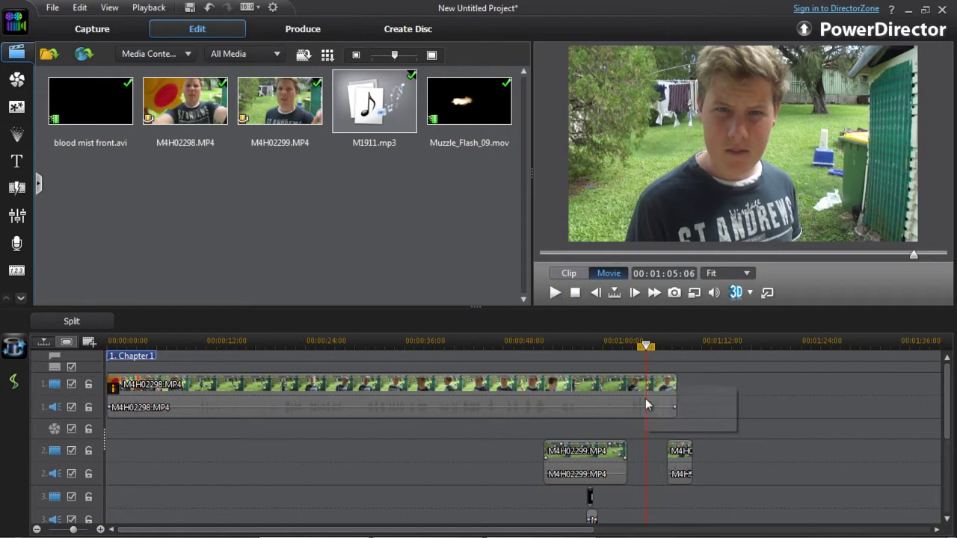
{"action": "left_click", "coordinate": [555, 293]}
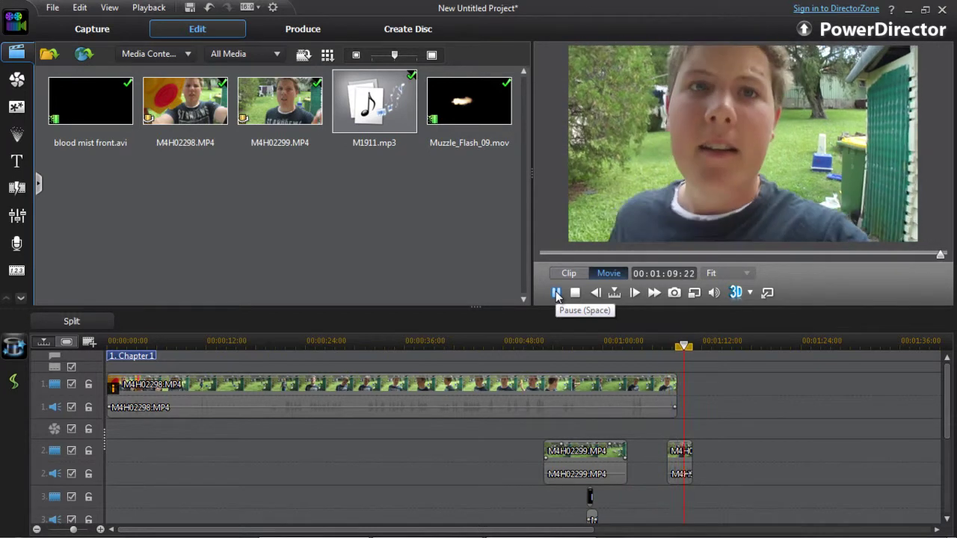
- Delete the short trailing M4H02299.MP4 piece near 01:08 on track 2
{"action": "left_click", "coordinate": [682, 458]}
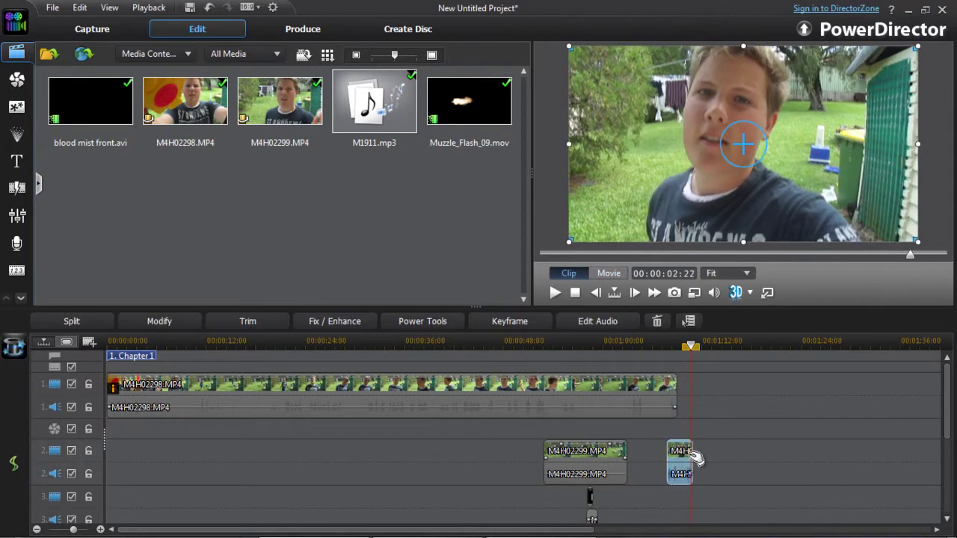
{"action": "key", "text": "Delete"}
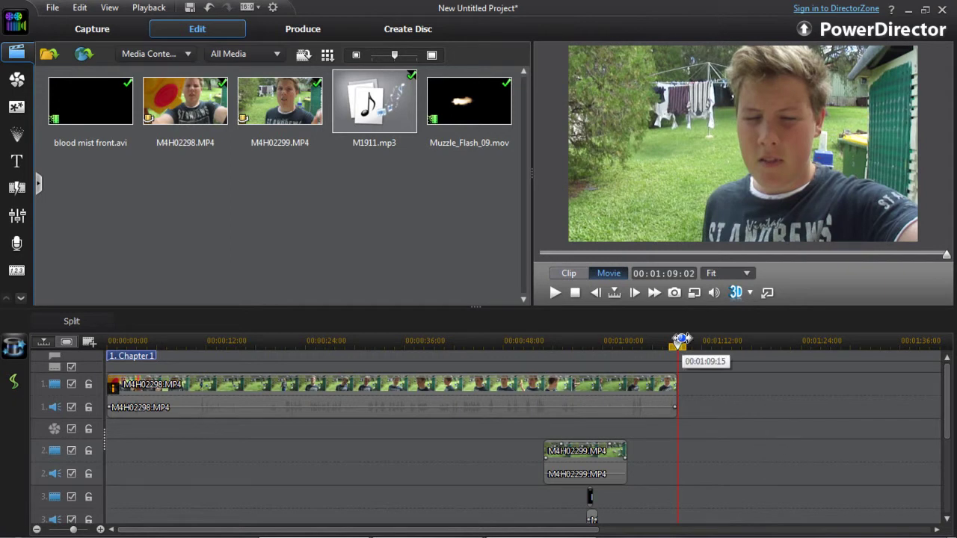
{"action": "left_click_drag", "start_coordinate": [673, 348], "coordinate": [546, 355]}
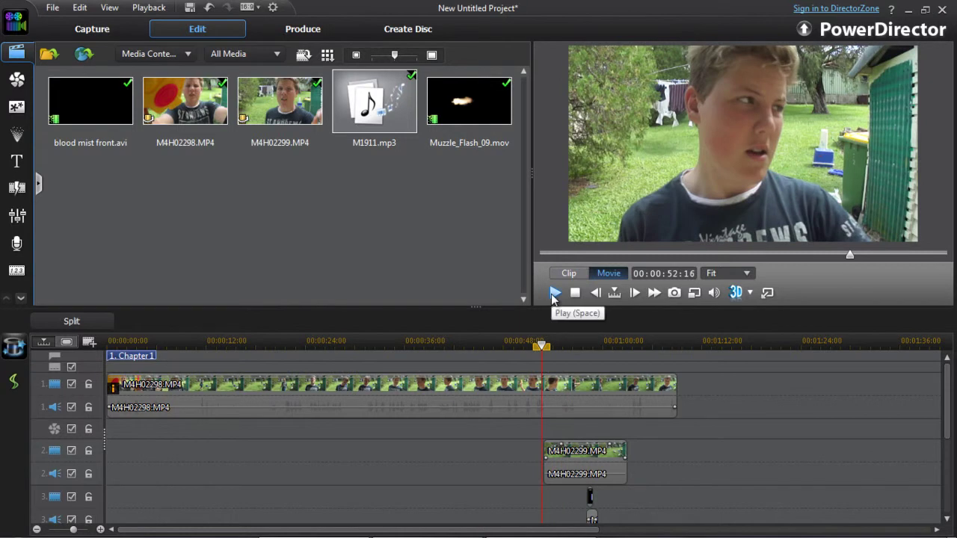
{"action": "left_click", "coordinate": [554, 294]}
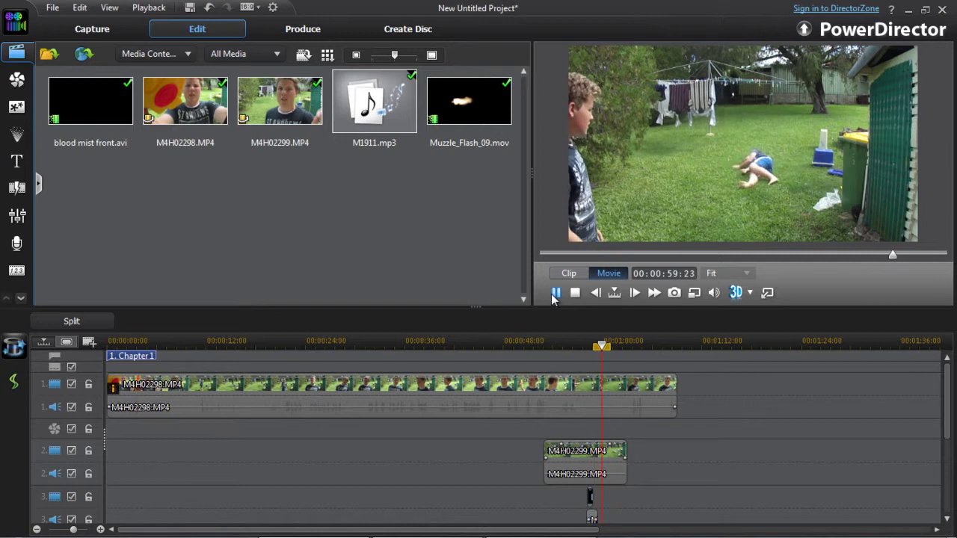
{"action": "left_click", "coordinate": [558, 296]}
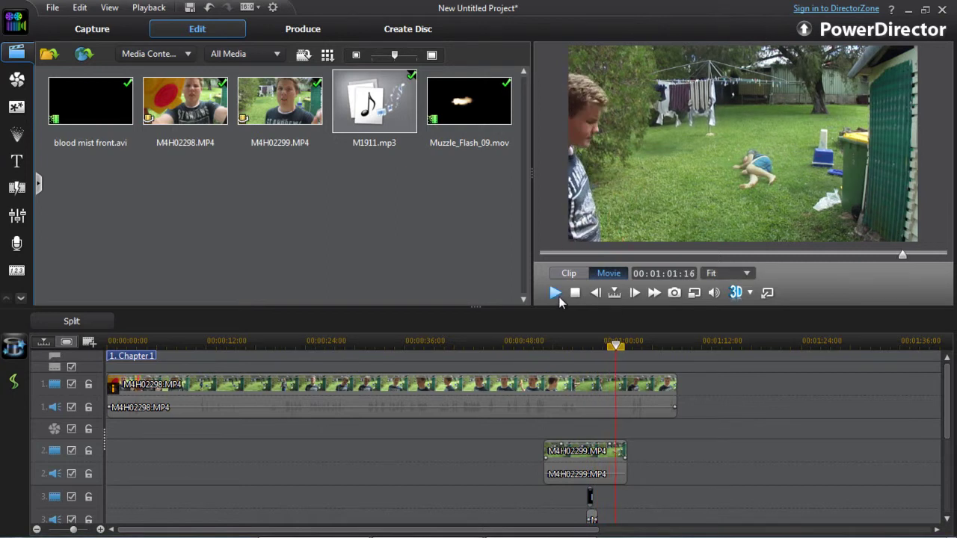
{"action": "left_click", "coordinate": [532, 523]}
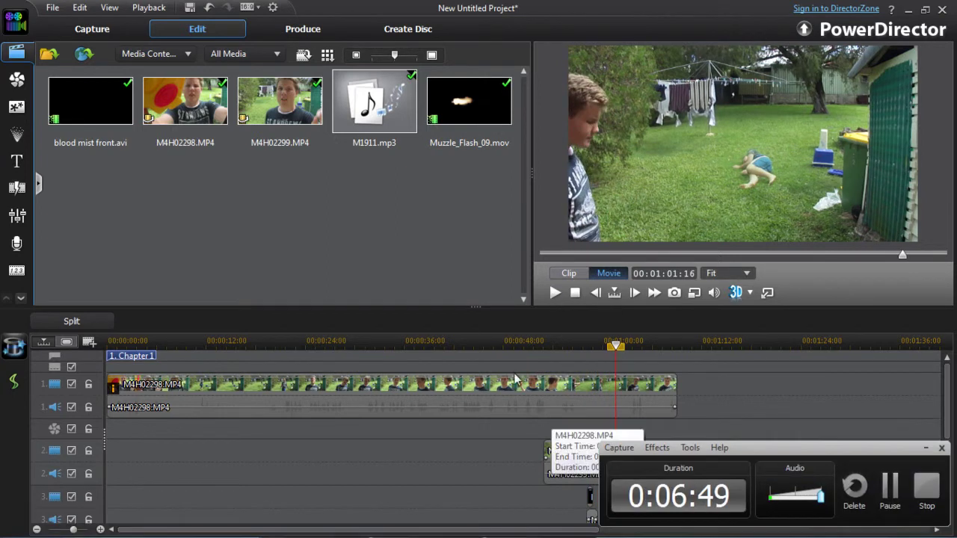